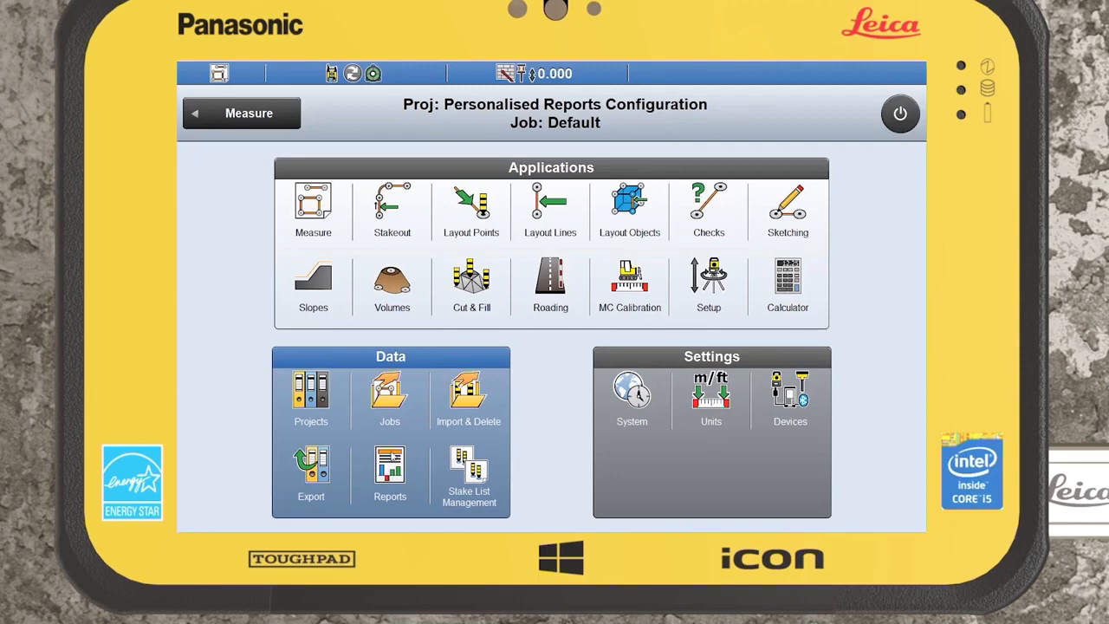
Step: Open the report settings and examine the available file formats and the layout configuration options with their sample preview
{"action": "left_click", "coordinate": [390, 470]}
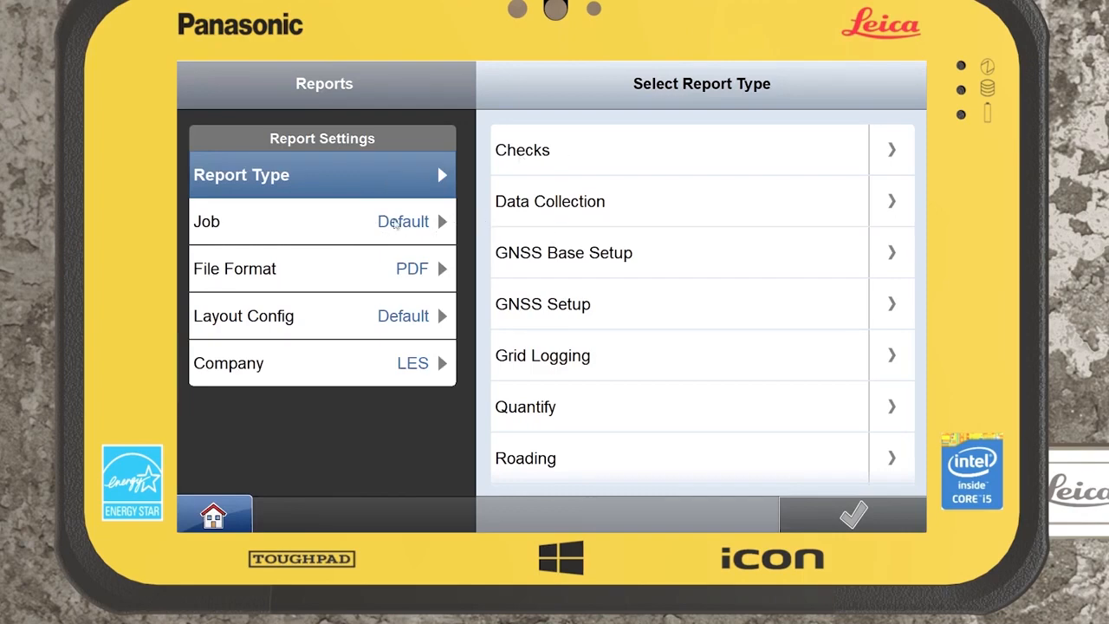
{"action": "left_click", "coordinate": [389, 266]}
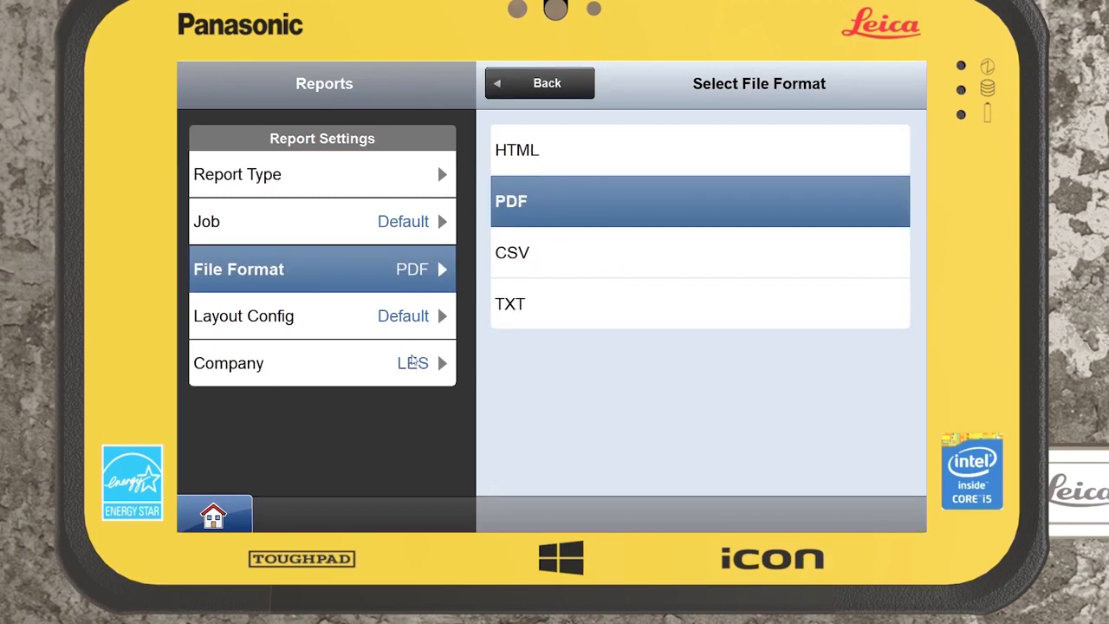
{"action": "left_click", "coordinate": [408, 321]}
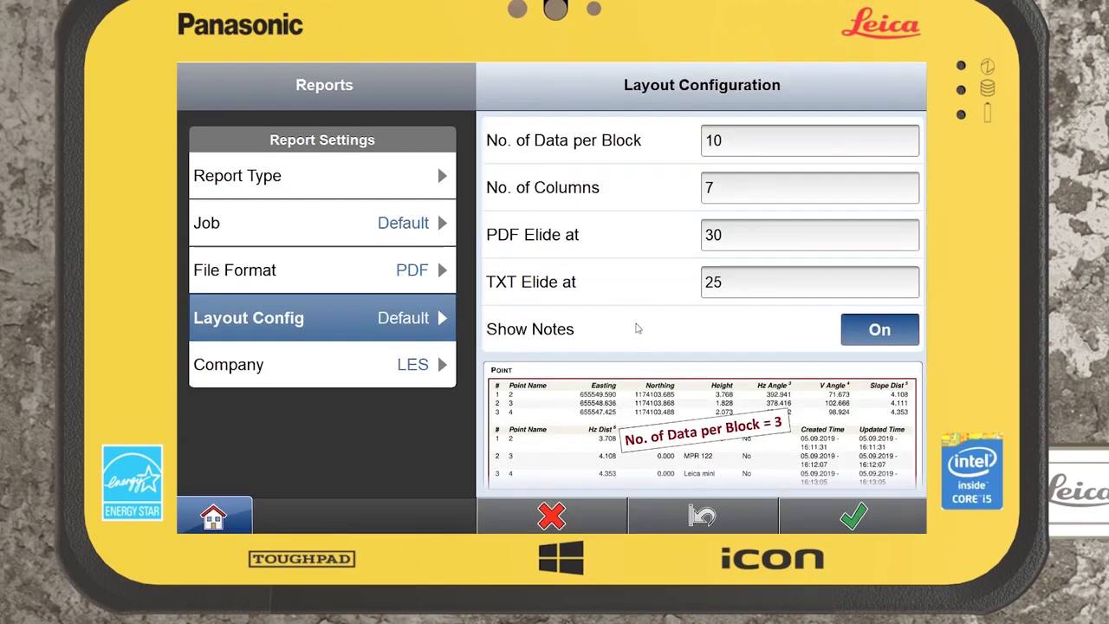
{"action": "scroll", "coordinate": [606, 288], "scroll_direction": "down", "scroll_amount": 1}
{"action": "scroll", "coordinate": [602, 286], "scroll_direction": "down", "scroll_amount": 1}
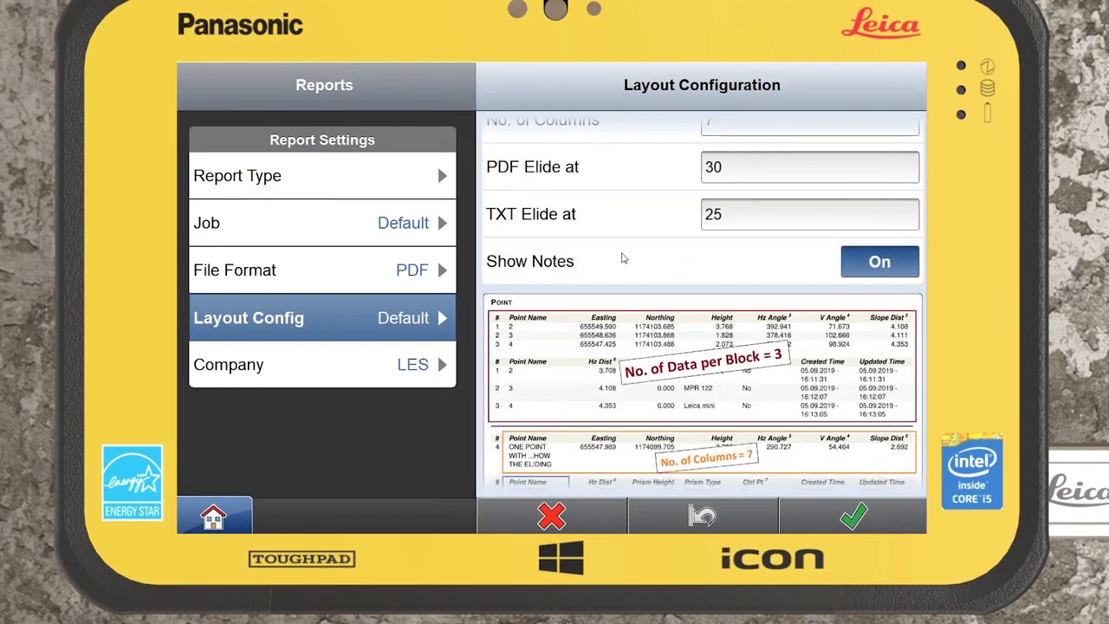
{"action": "scroll", "coordinate": [621, 254], "scroll_direction": "down", "scroll_amount": 1}
{"action": "scroll", "coordinate": [616, 312], "scroll_direction": "down", "scroll_amount": 1}
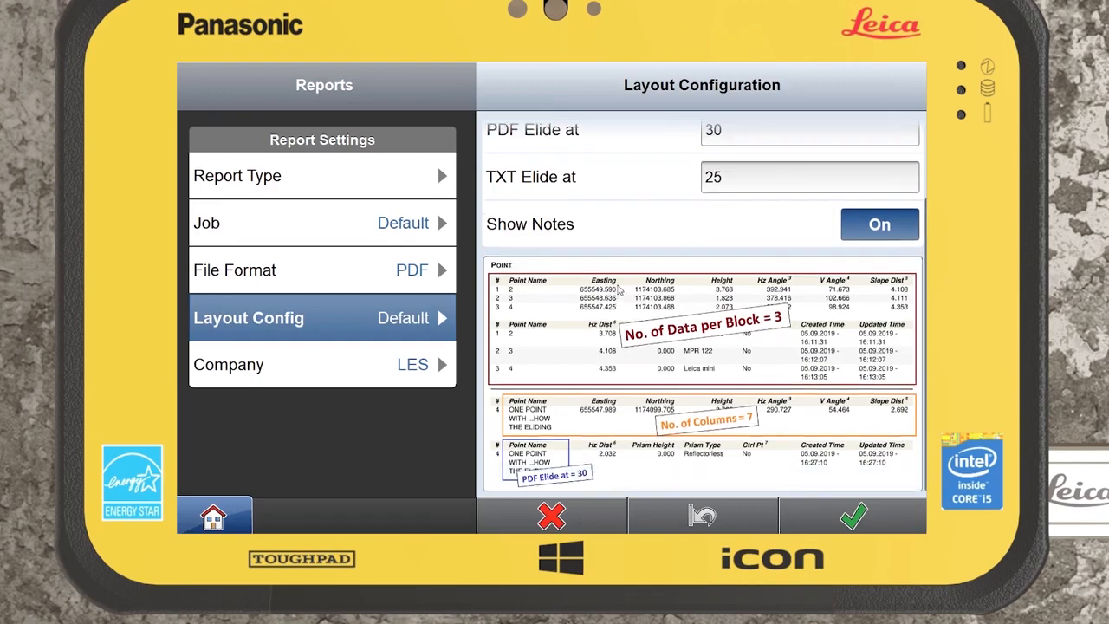
{"action": "scroll", "coordinate": [631, 288], "scroll_direction": "up", "scroll_amount": 4}
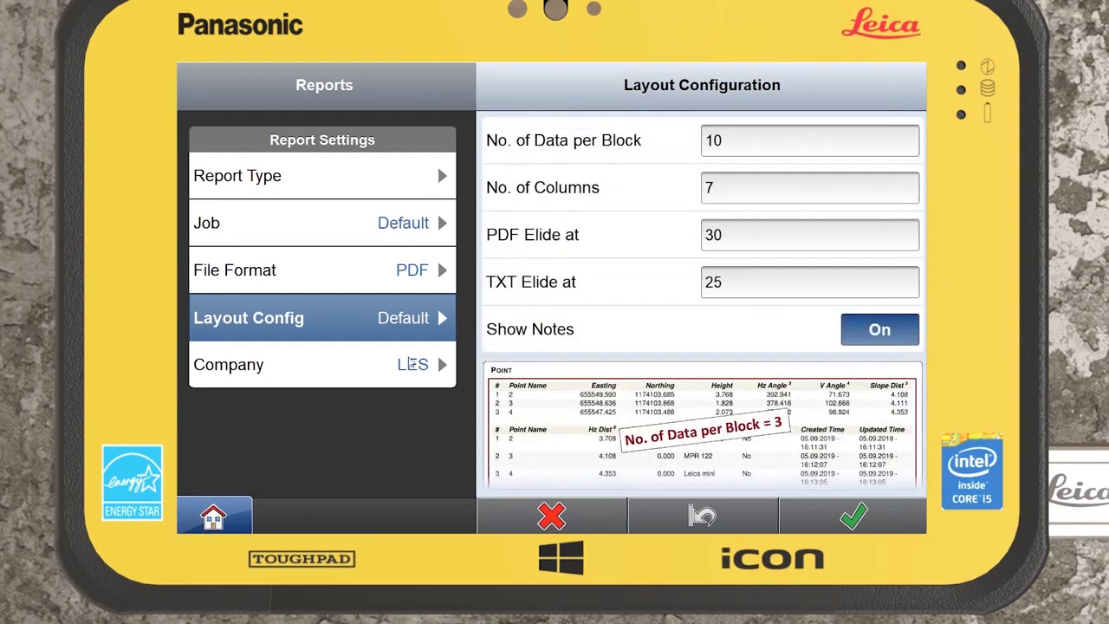
Step: Open the blank details form for a new report company, review its fields and return to the company list
{"action": "left_click", "coordinate": [408, 364]}
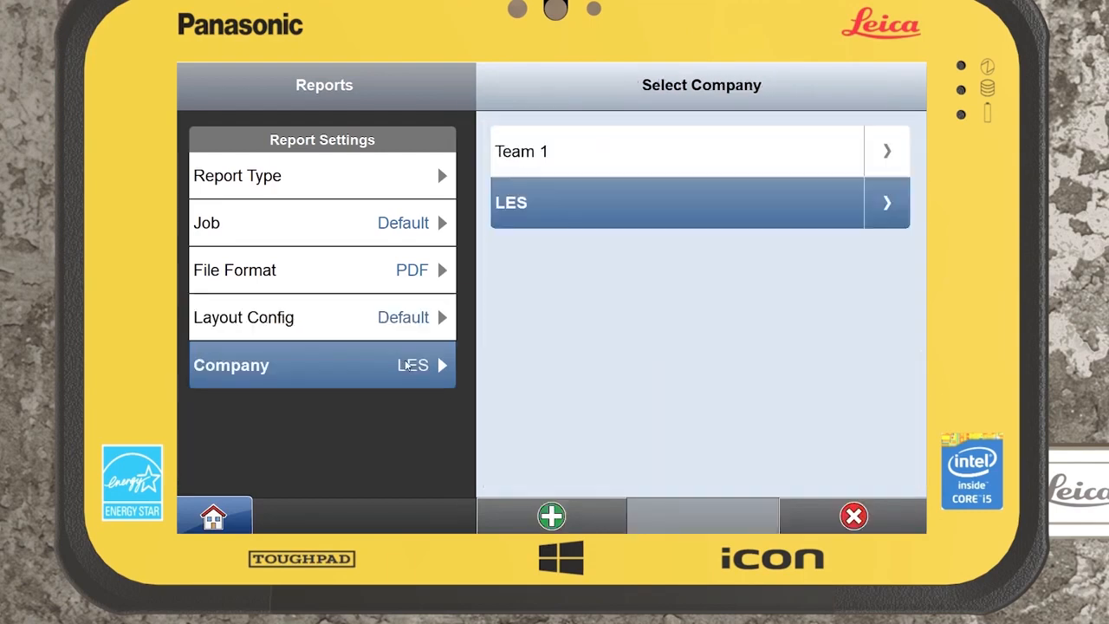
{"action": "left_click", "coordinate": [553, 516]}
{"action": "scroll", "coordinate": [586, 225], "scroll_direction": "down", "scroll_amount": 5}
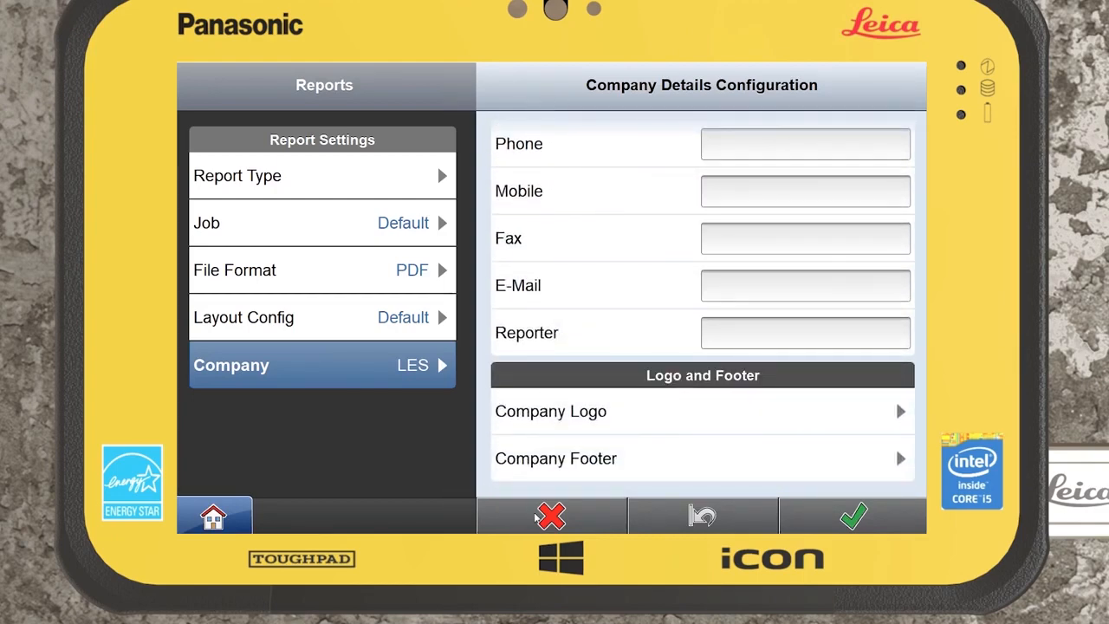
{"action": "left_click", "coordinate": [434, 371]}
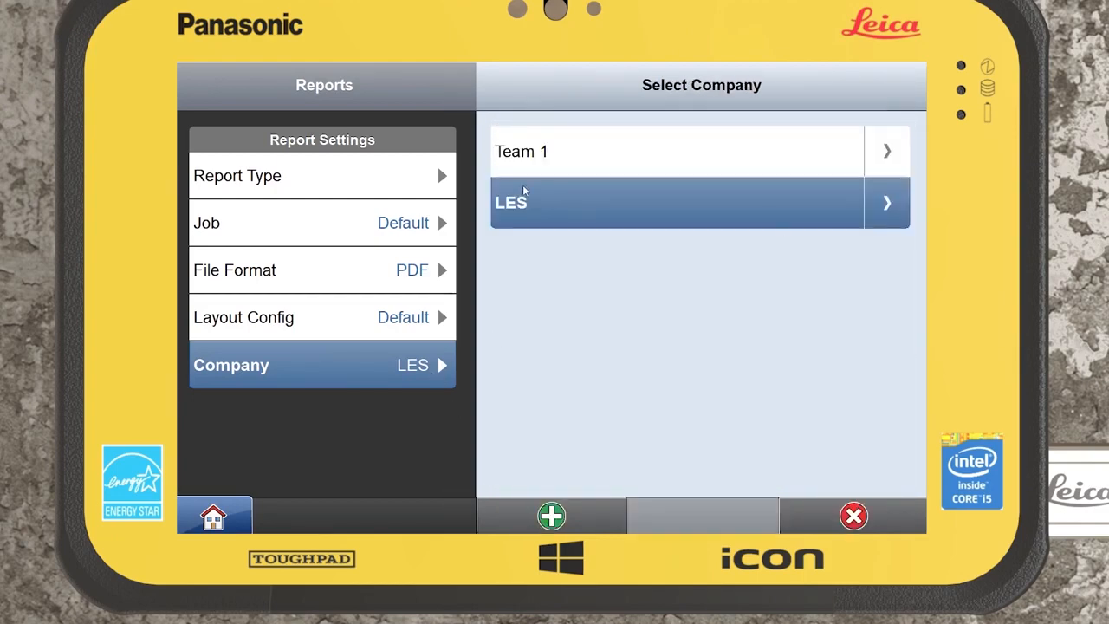
Step: Open the details of the LES company and review its contact information, logo and footer entries
{"action": "left_click", "coordinate": [889, 205]}
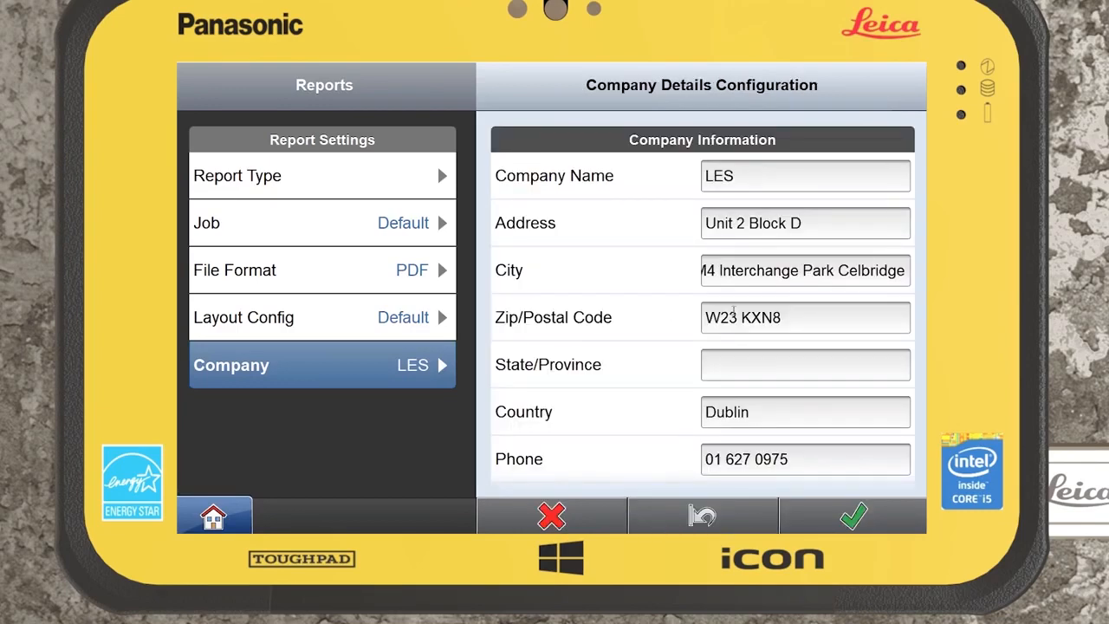
{"action": "scroll", "coordinate": [710, 303], "scroll_direction": "down", "scroll_amount": 5}
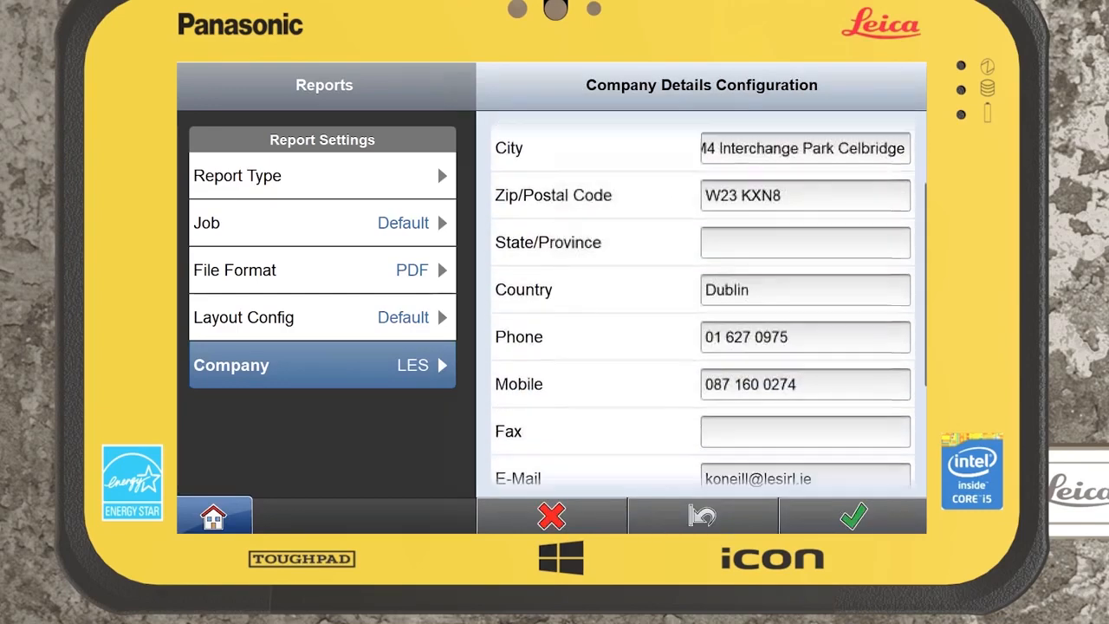
{"action": "scroll", "coordinate": [690, 360], "scroll_direction": "down", "scroll_amount": 2}
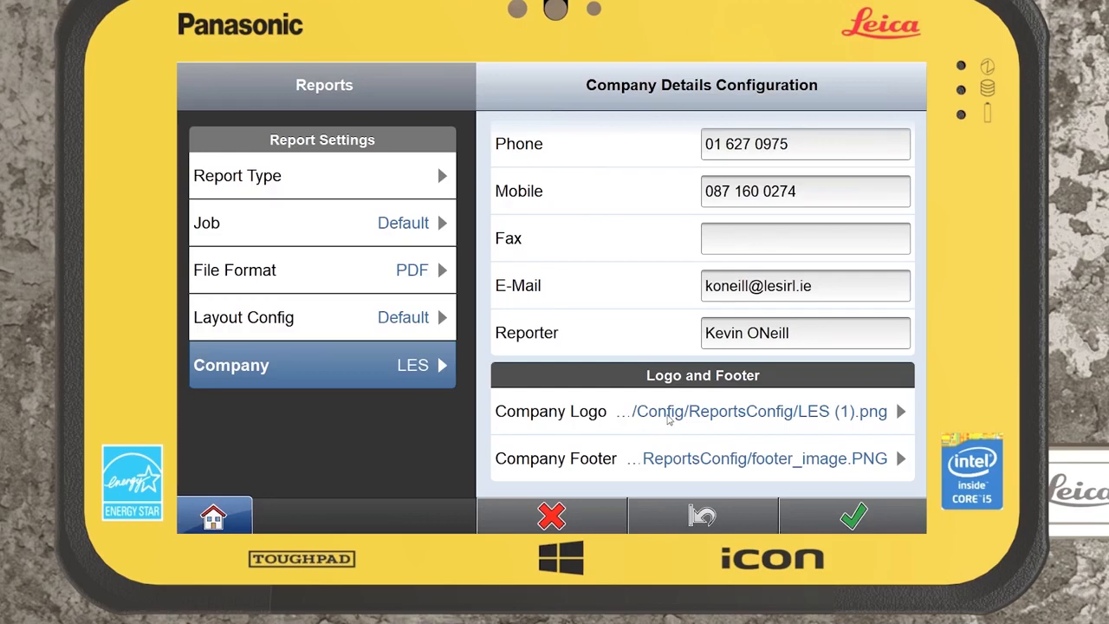
Step: Try to set LES-logo-small-01.png from the KINGSTON storage as the company logo, and leave the logo selection
{"action": "left_click", "coordinate": [668, 419]}
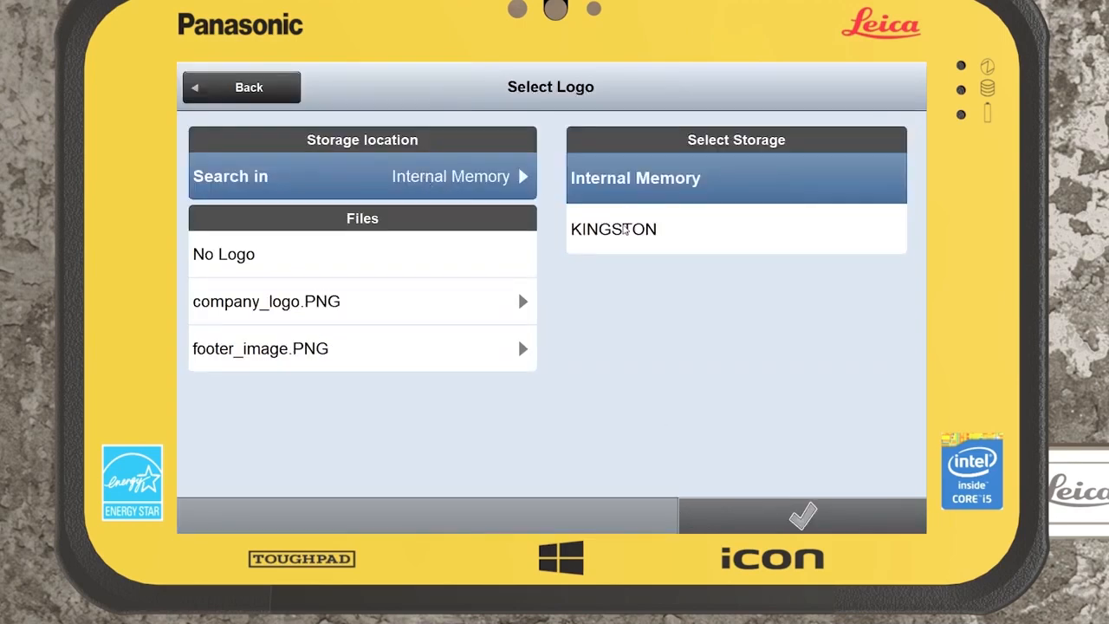
{"action": "left_click", "coordinate": [625, 229]}
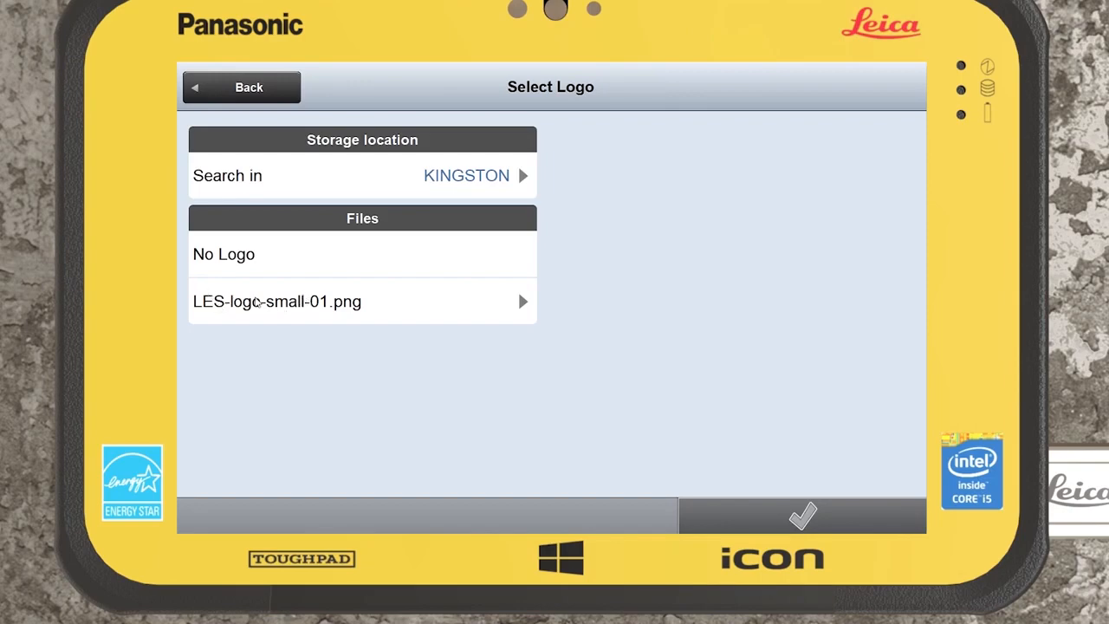
{"action": "left_click", "coordinate": [257, 302]}
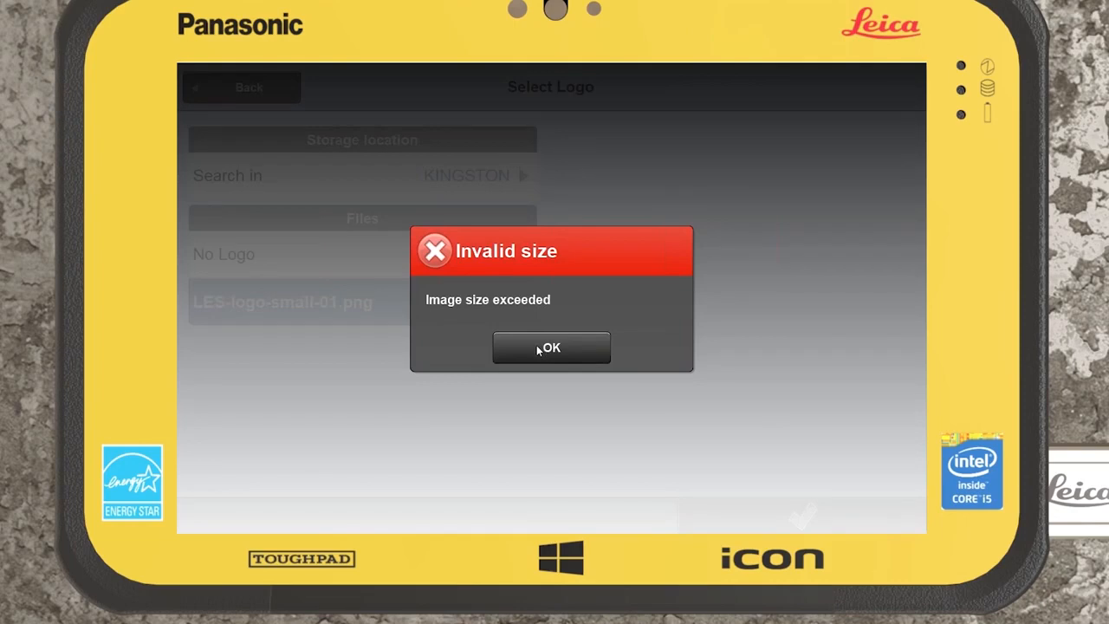
{"action": "left_click", "coordinate": [538, 348]}
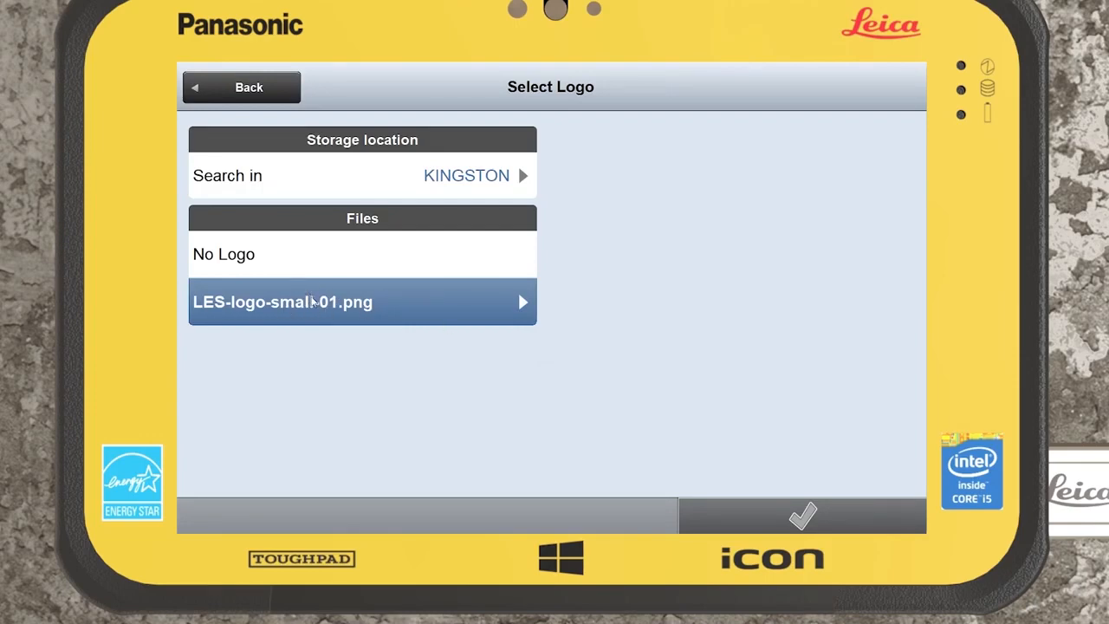
{"action": "left_click", "coordinate": [254, 90]}
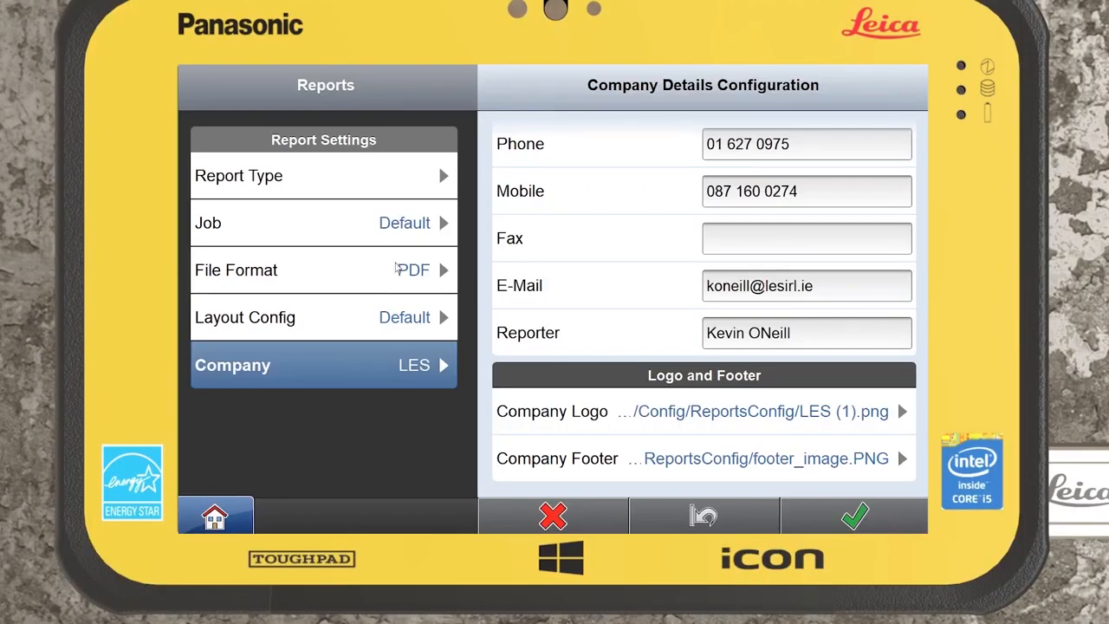
Step: Preview company_logo.PNG from the internal memory in the logo selection, and return to the company details without applying it
{"action": "left_click", "coordinate": [818, 414]}
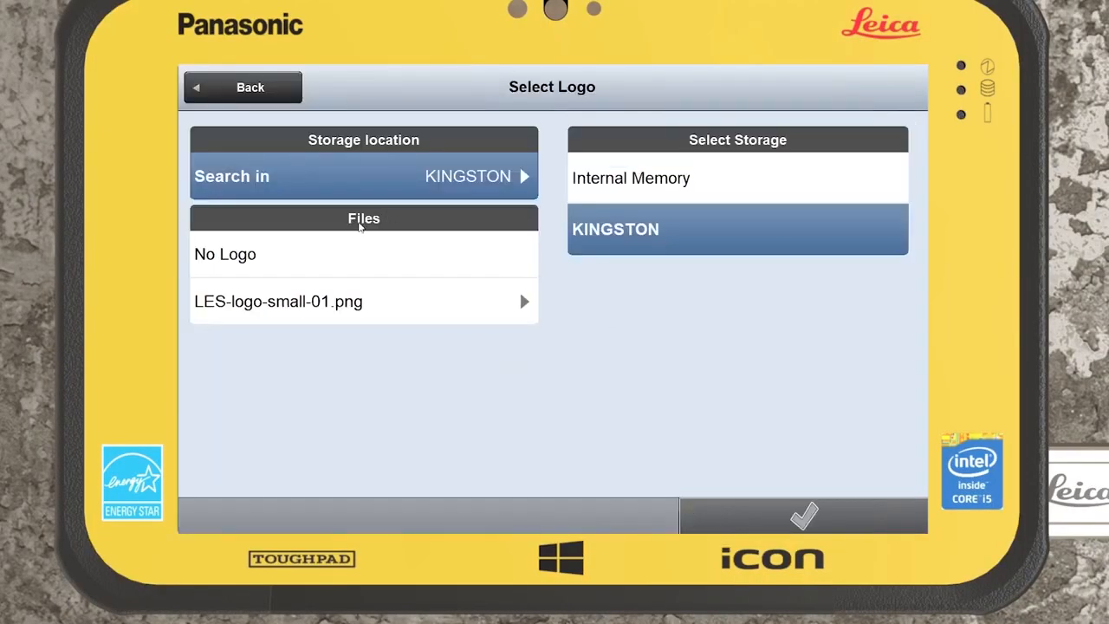
{"action": "left_click", "coordinate": [613, 180]}
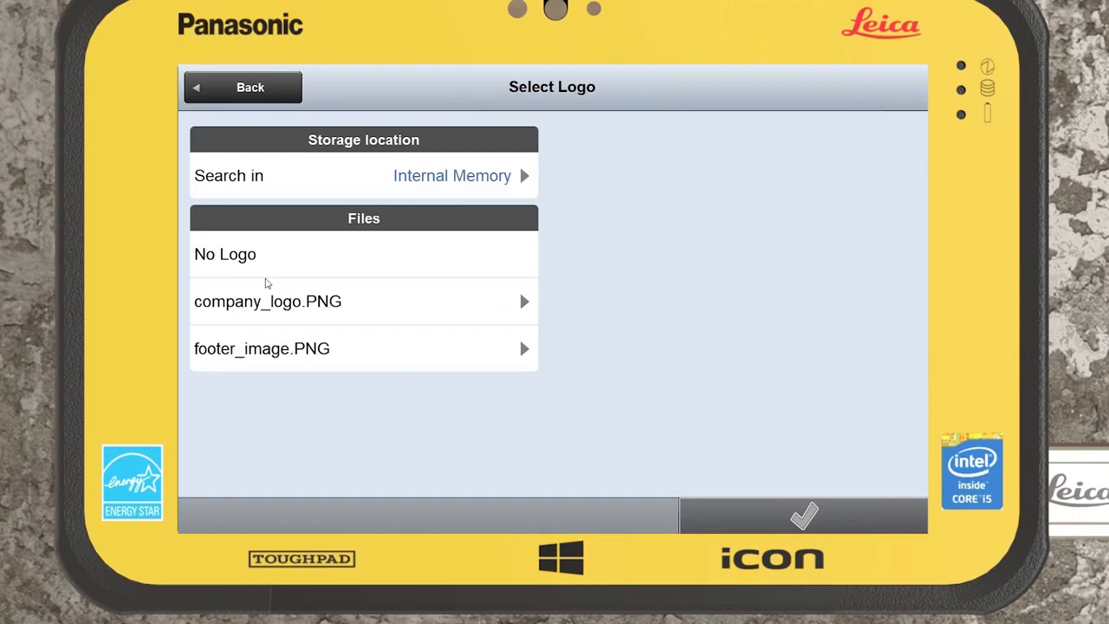
{"action": "left_click", "coordinate": [288, 299]}
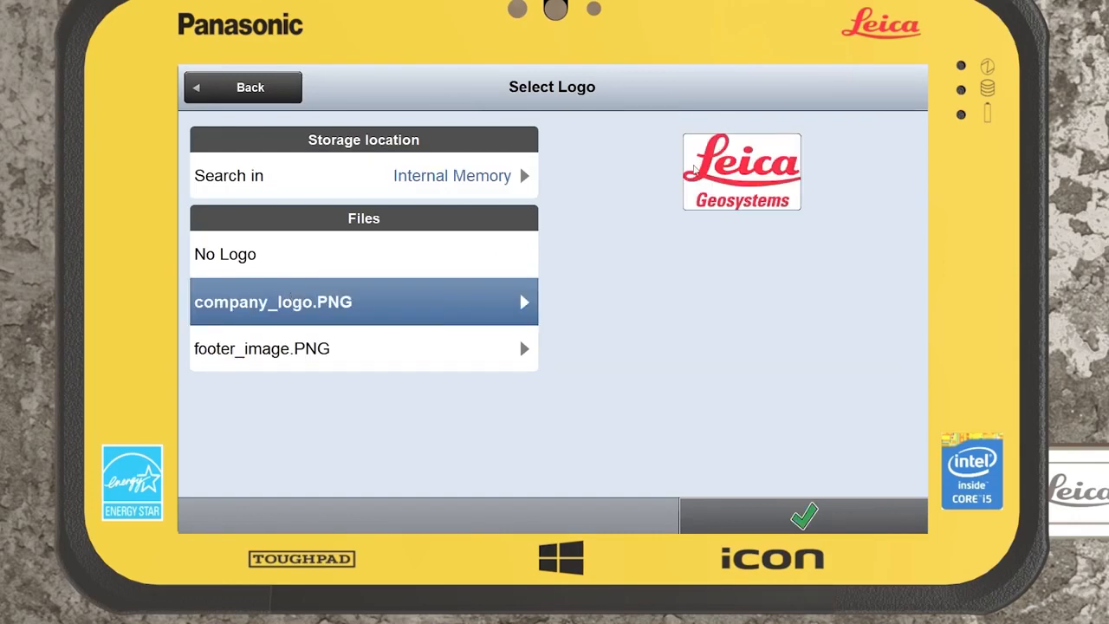
{"action": "left_click", "coordinate": [255, 87]}
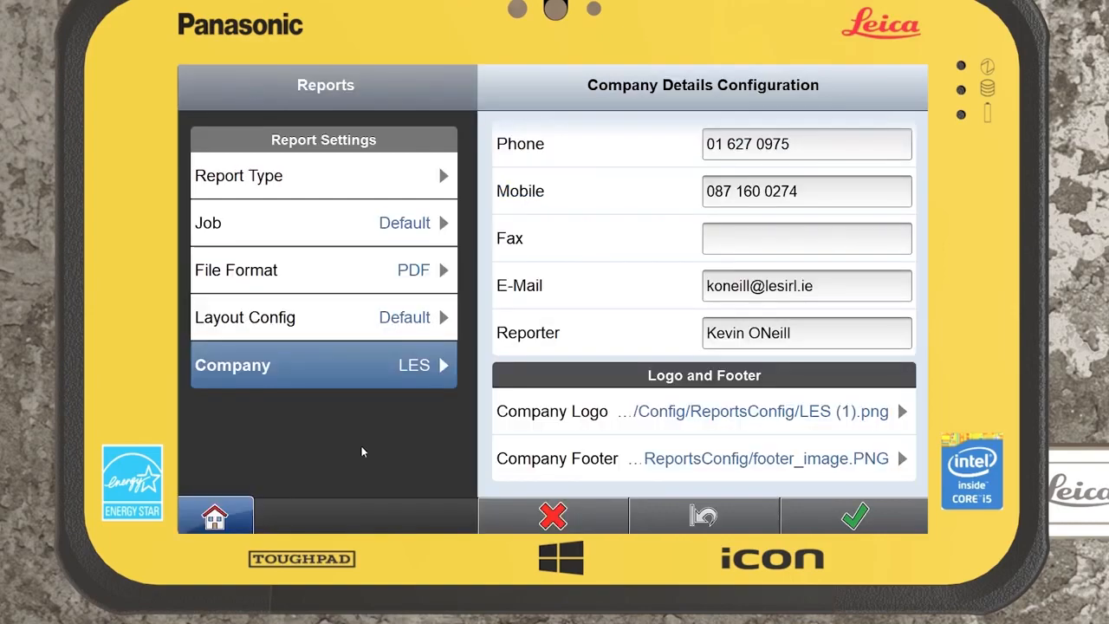
Step: Switch to File Explorer and open C:\Users\Public\Public Documents\Leica Geosystems\iCON\Config\ReportsConfig in a new window
{"action": "left_click", "coordinate": [235, 521]}
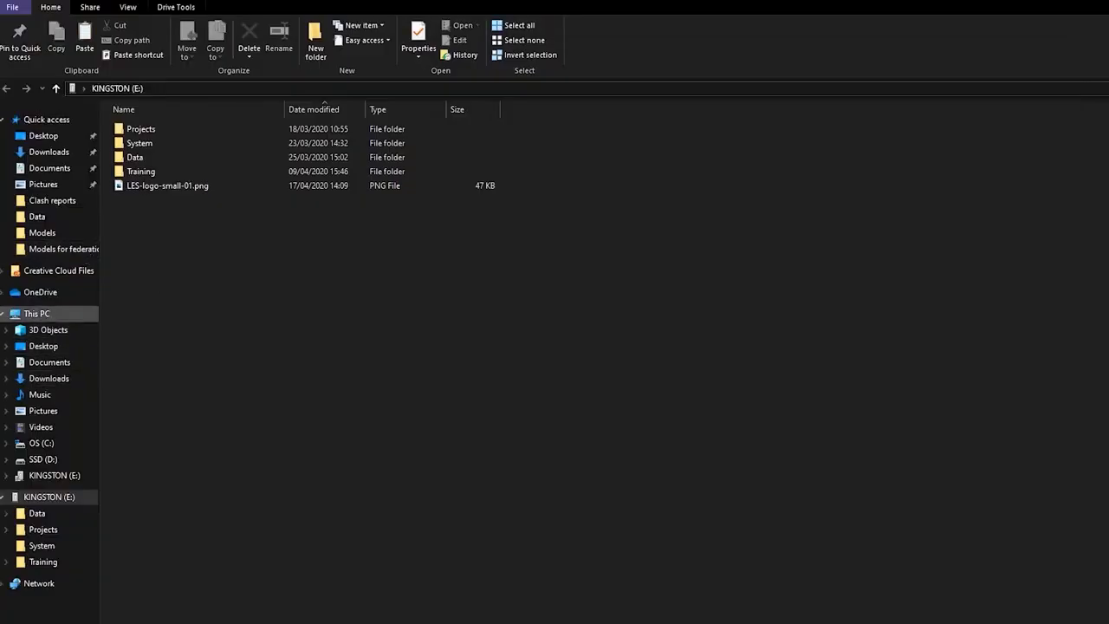
{"action": "right_click", "coordinate": [53, 445]}
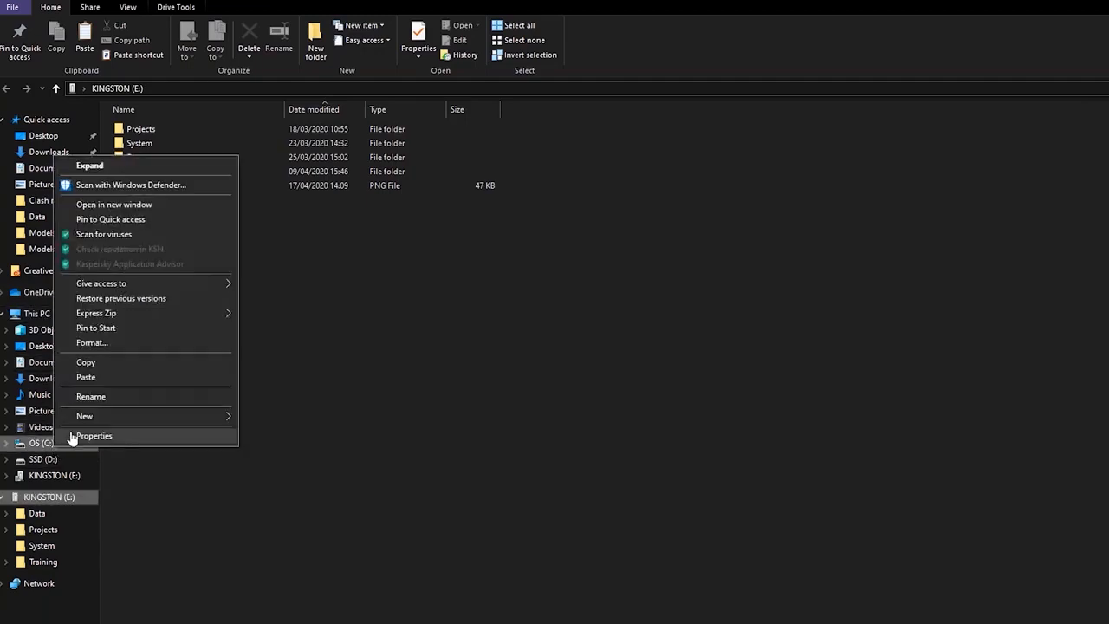
{"action": "left_click", "coordinate": [101, 207]}
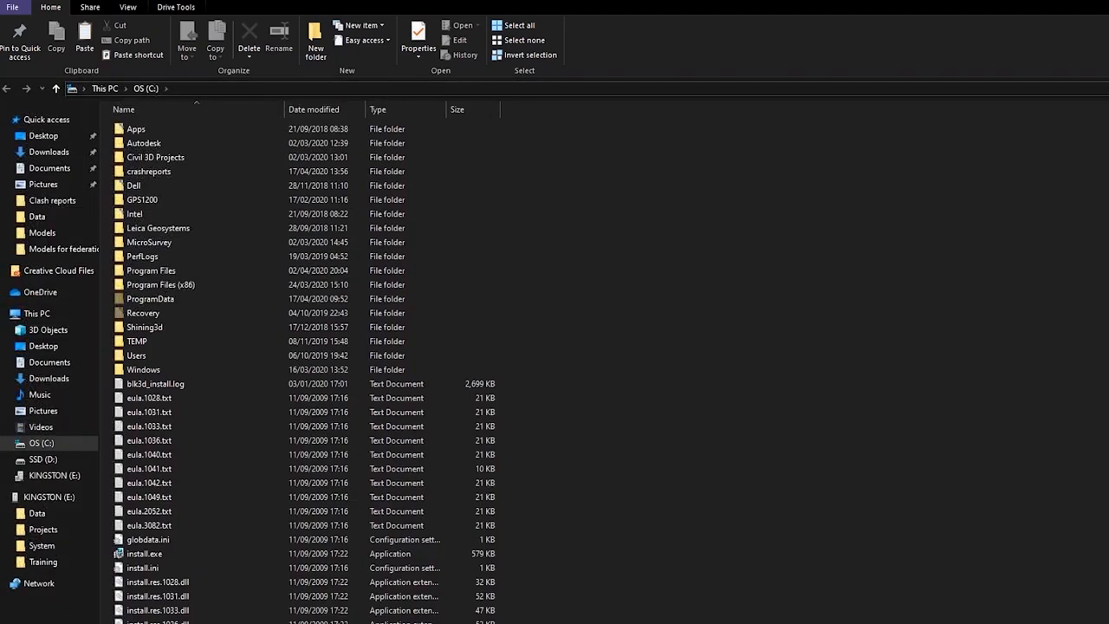
{"action": "double_click", "coordinate": [170, 356]}
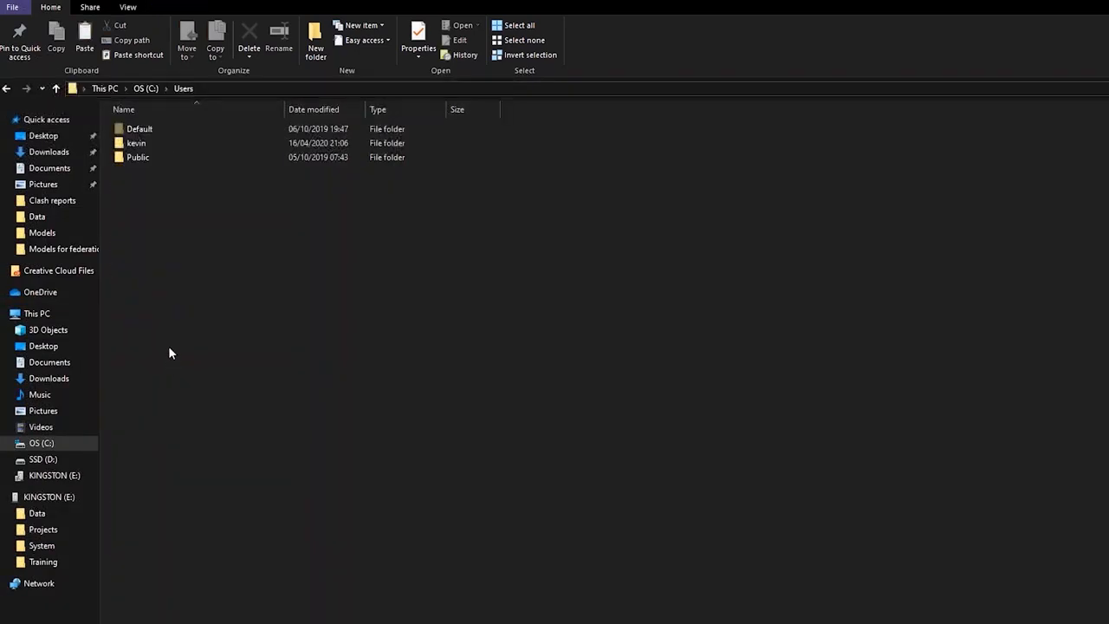
{"action": "double_click", "coordinate": [148, 157]}
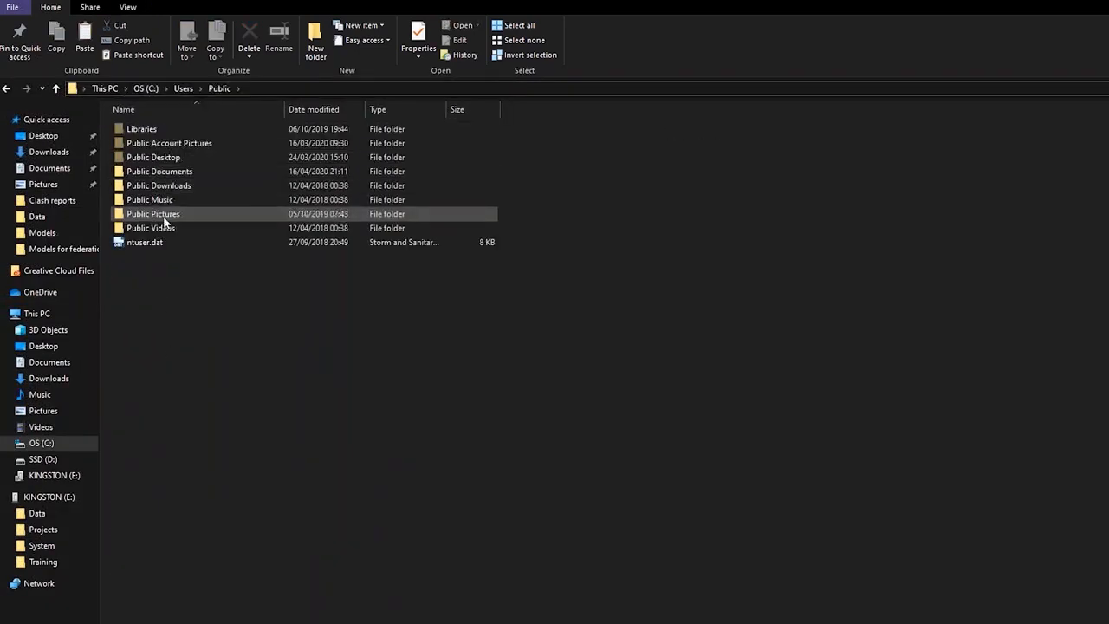
{"action": "double_click", "coordinate": [155, 173]}
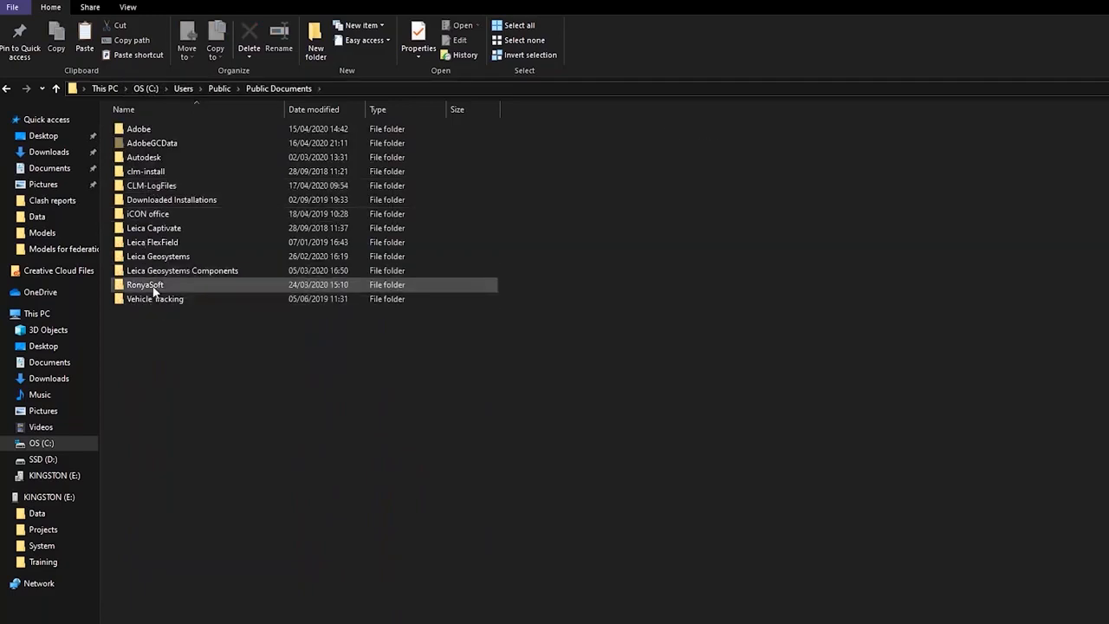
{"action": "double_click", "coordinate": [153, 256]}
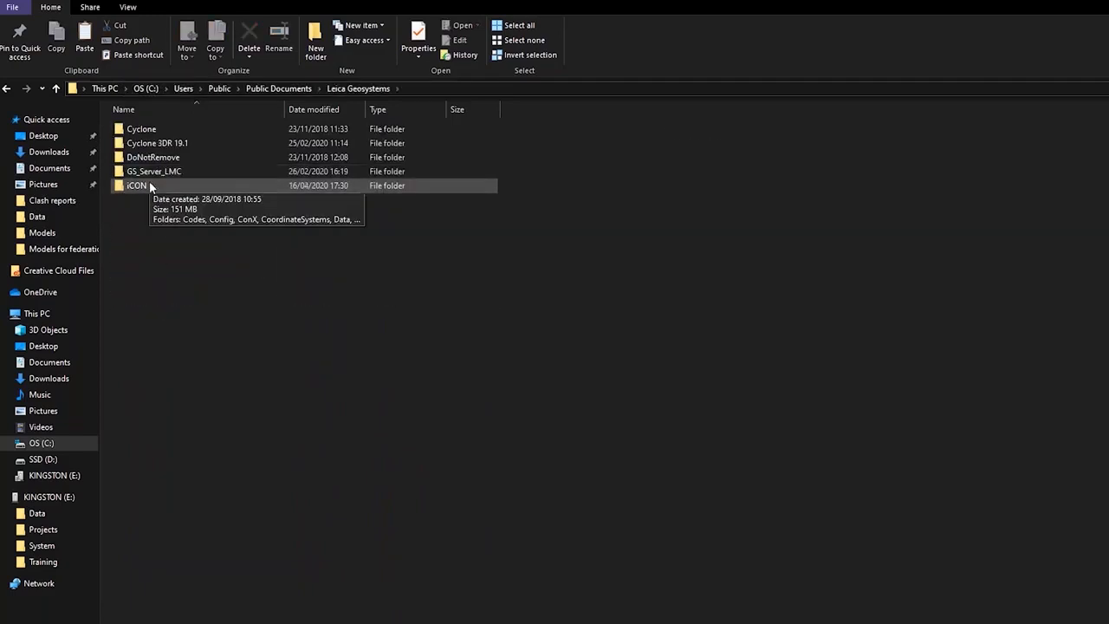
{"action": "double_click", "coordinate": [139, 186]}
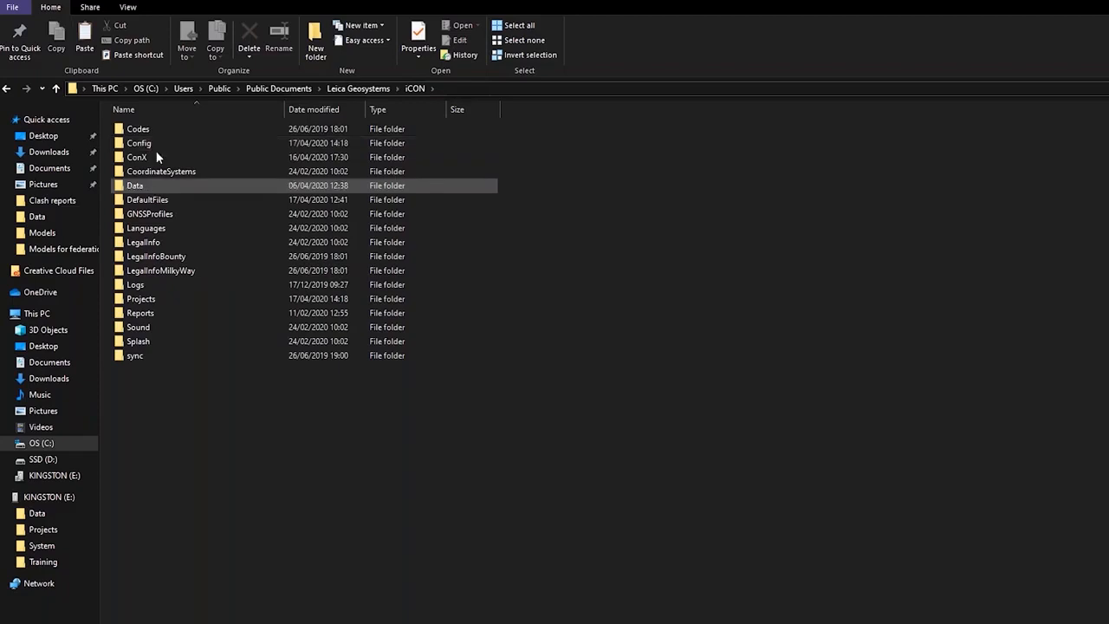
{"action": "double_click", "coordinate": [144, 146]}
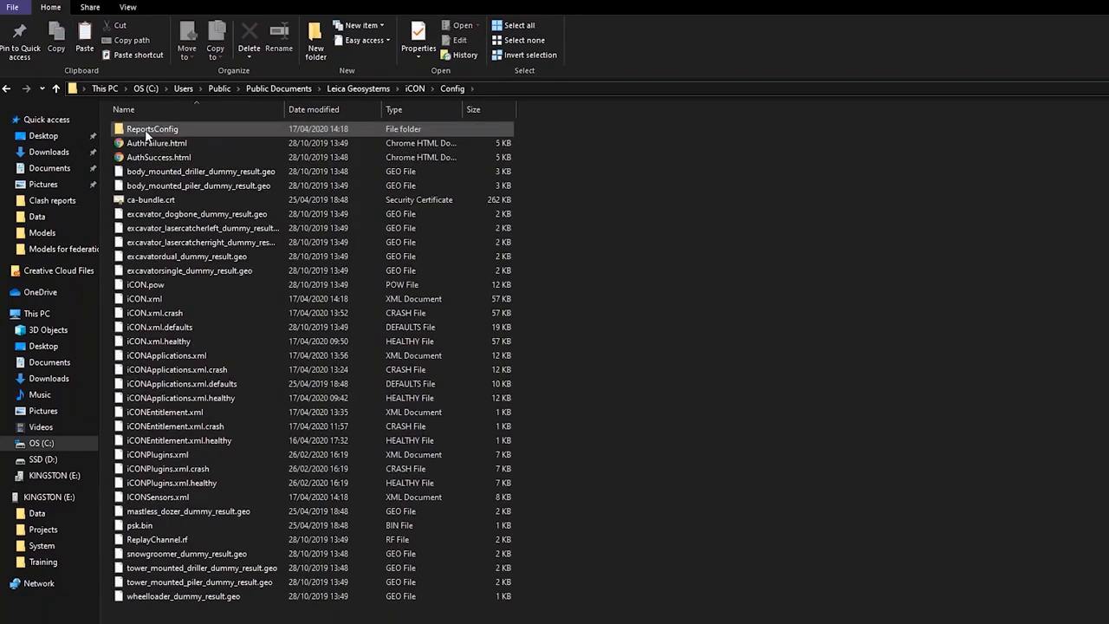
{"action": "double_click", "coordinate": [145, 130]}
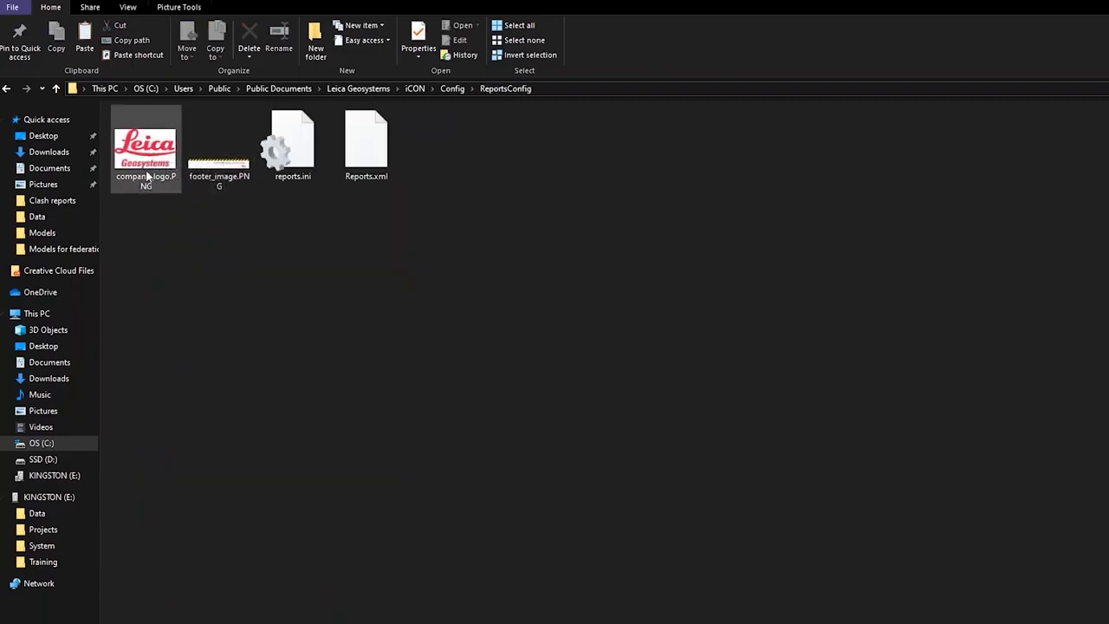
Step: Check the file size of company_logo.PNG in its properties and open the image for viewing
{"action": "right_click", "coordinate": [147, 177]}
{"action": "left_click", "coordinate": [233, 606]}
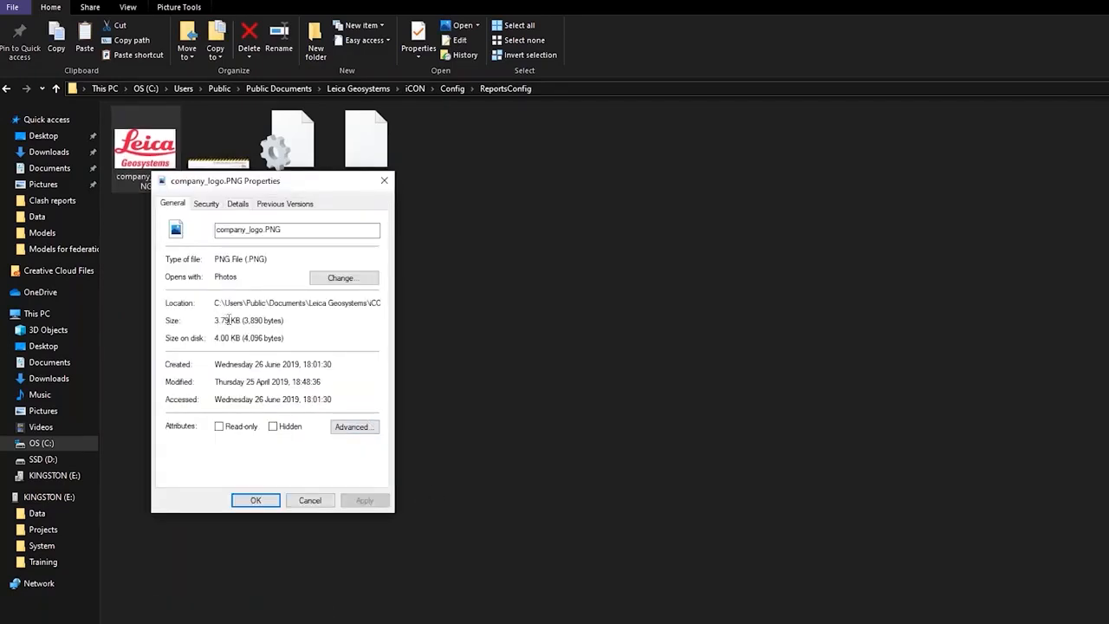
{"action": "left_click", "coordinate": [160, 153]}
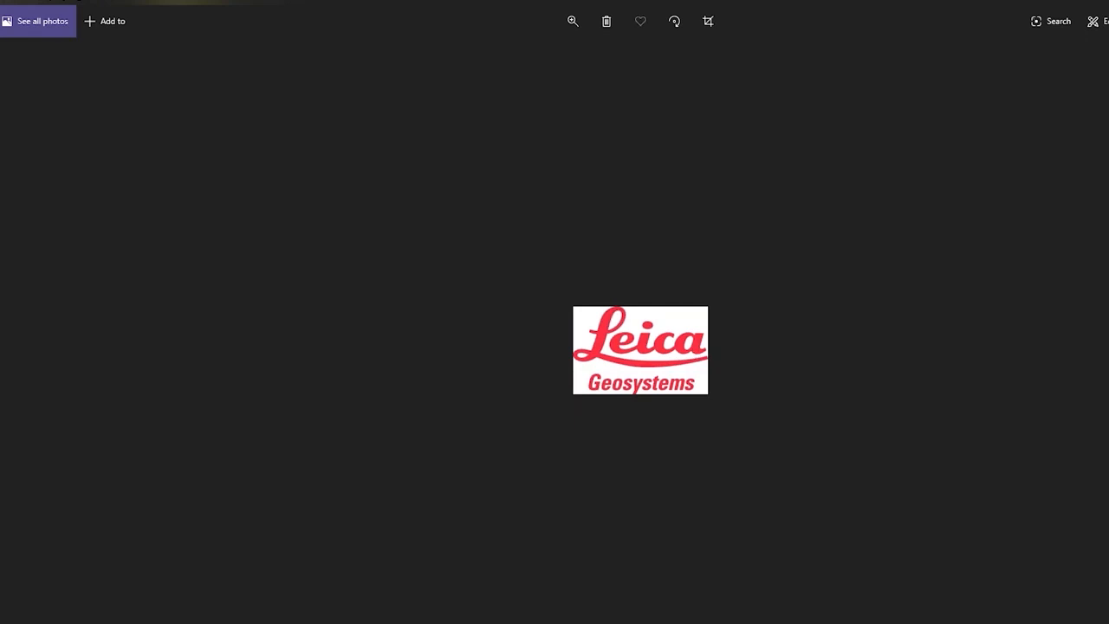
Step: Switch to the KINGSTON (E:) folder window and open LES-logo-small-01.png in the image viewer
{"action": "mouse_move", "coordinate": [341, 622]}
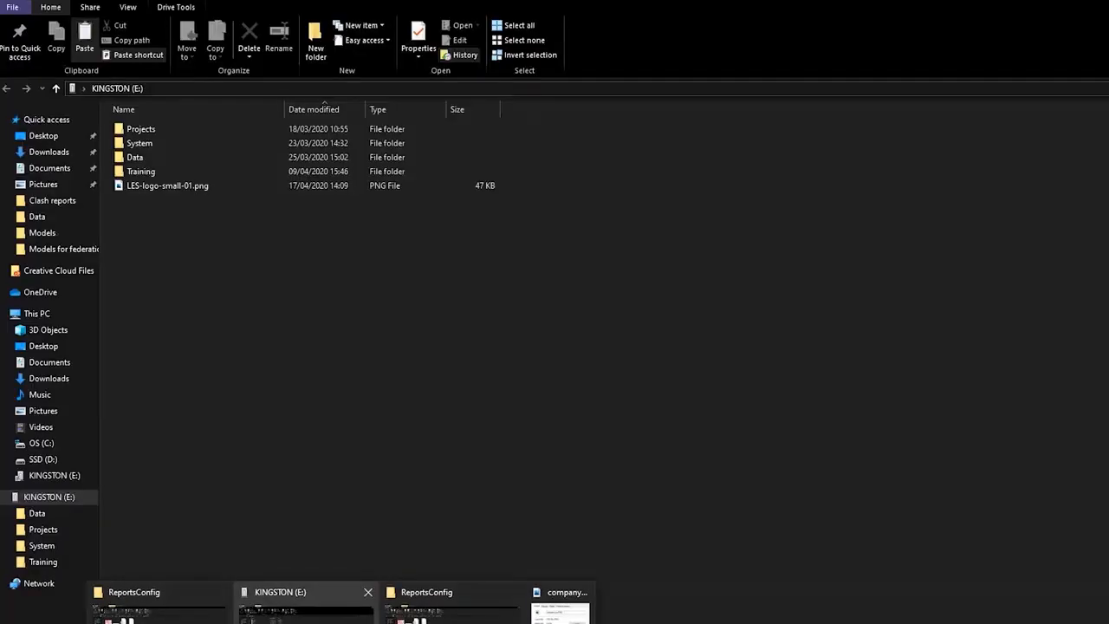
{"action": "left_click", "coordinate": [305, 606]}
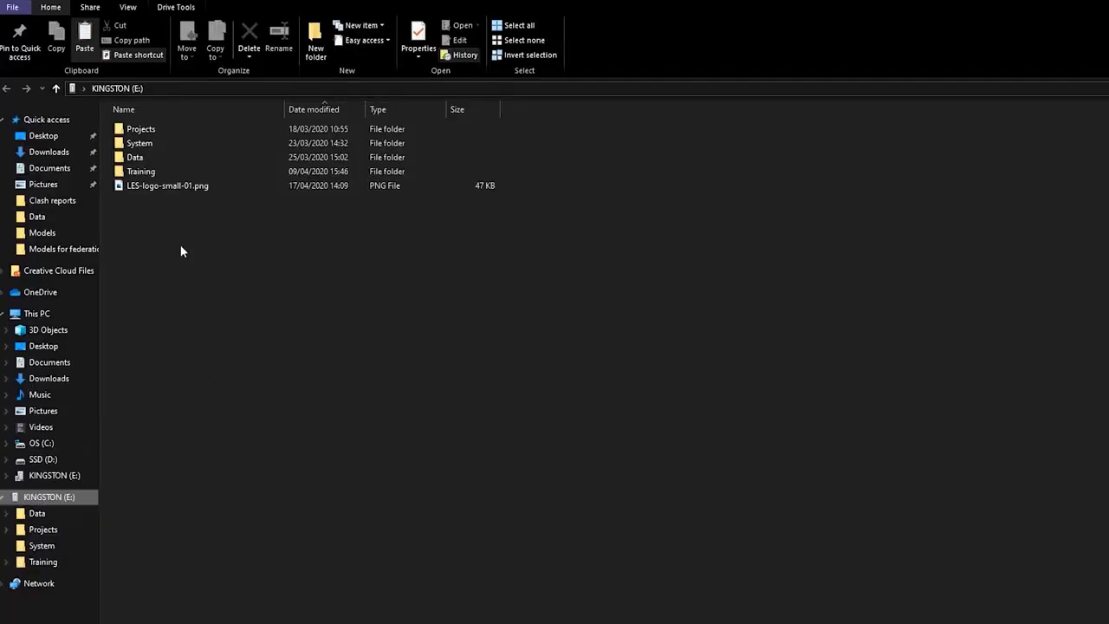
{"action": "double_click", "coordinate": [157, 190]}
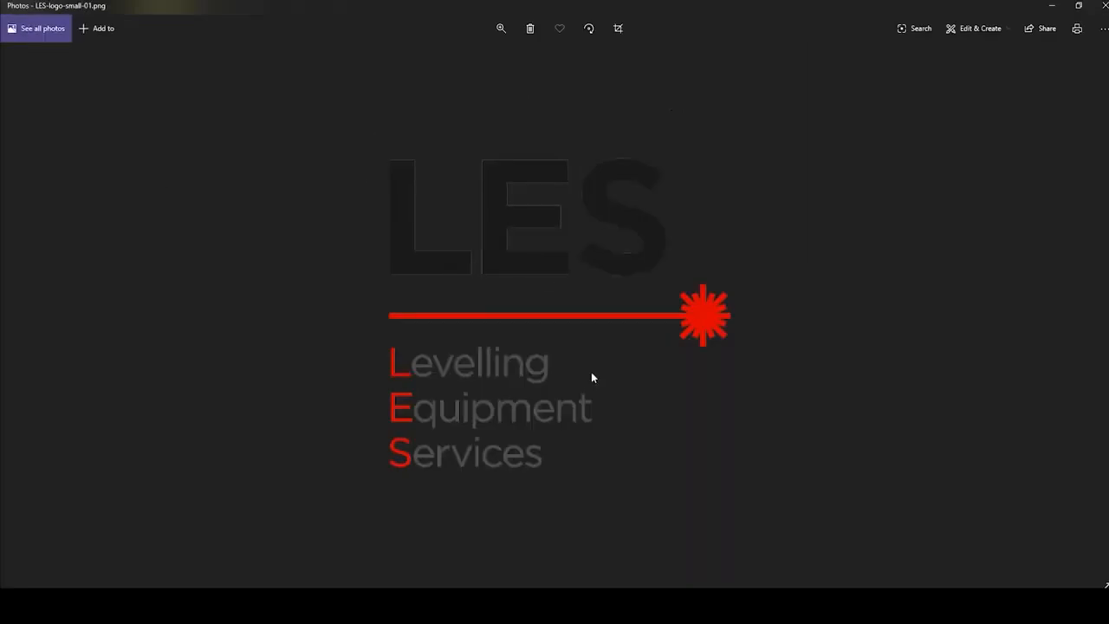
Step: Resize the logo image to the 0.25 MP profile picture size and save it as LES_Resized in PNG format on KINGSTON (E:)
{"action": "left_click", "coordinate": [1102, 28]}
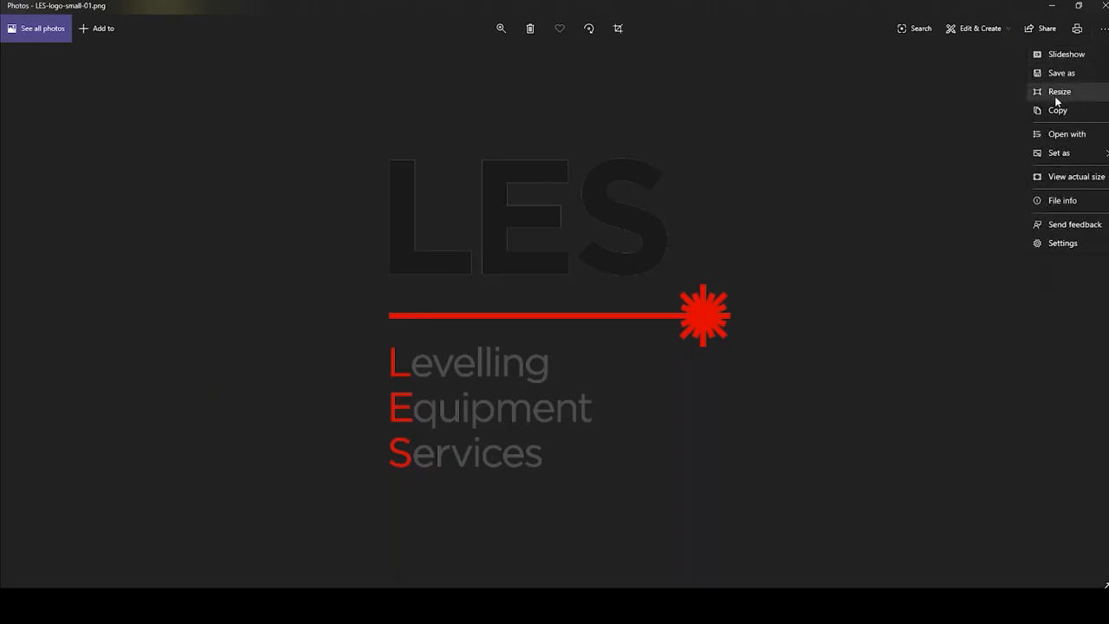
{"action": "left_click", "coordinate": [1055, 92]}
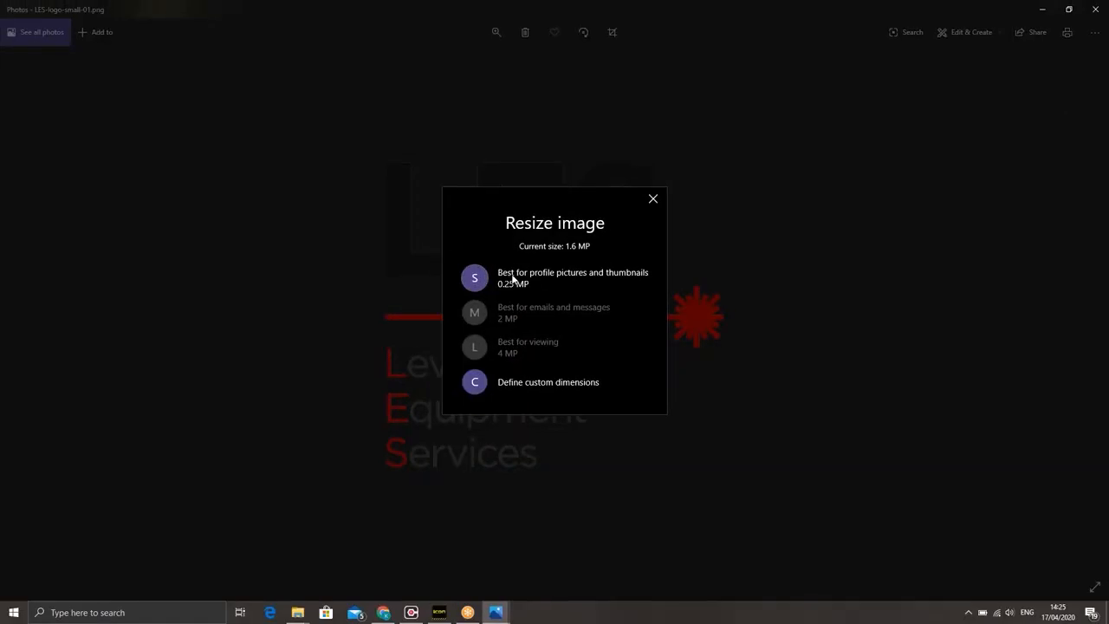
{"action": "left_click", "coordinate": [509, 278]}
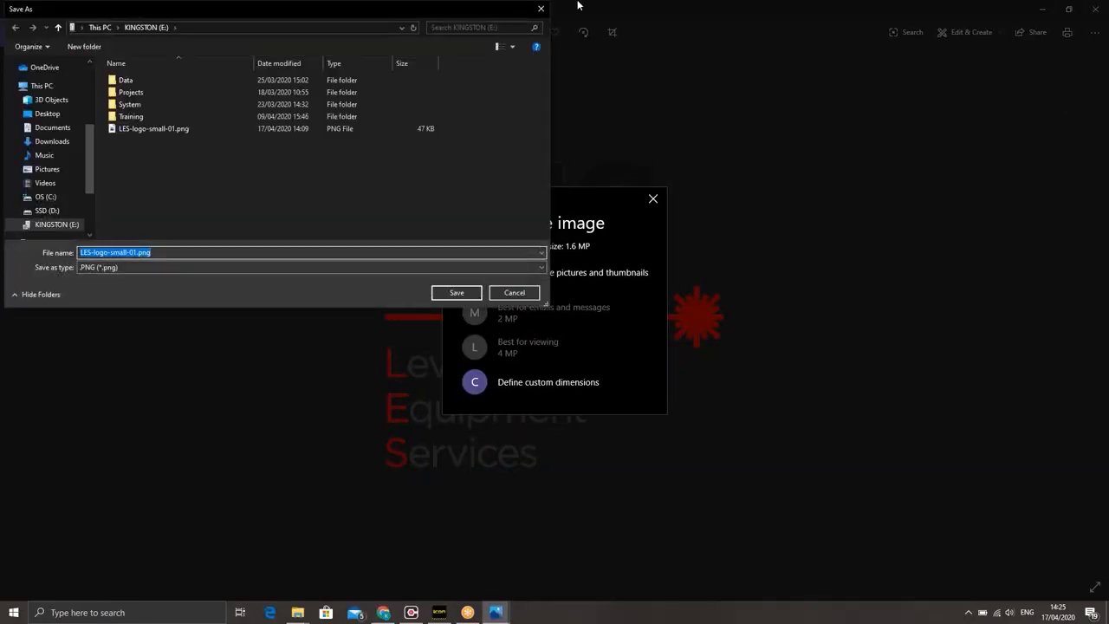
{"action": "key", "text": "BackSpace"}
{"action": "type", "text": "L"}
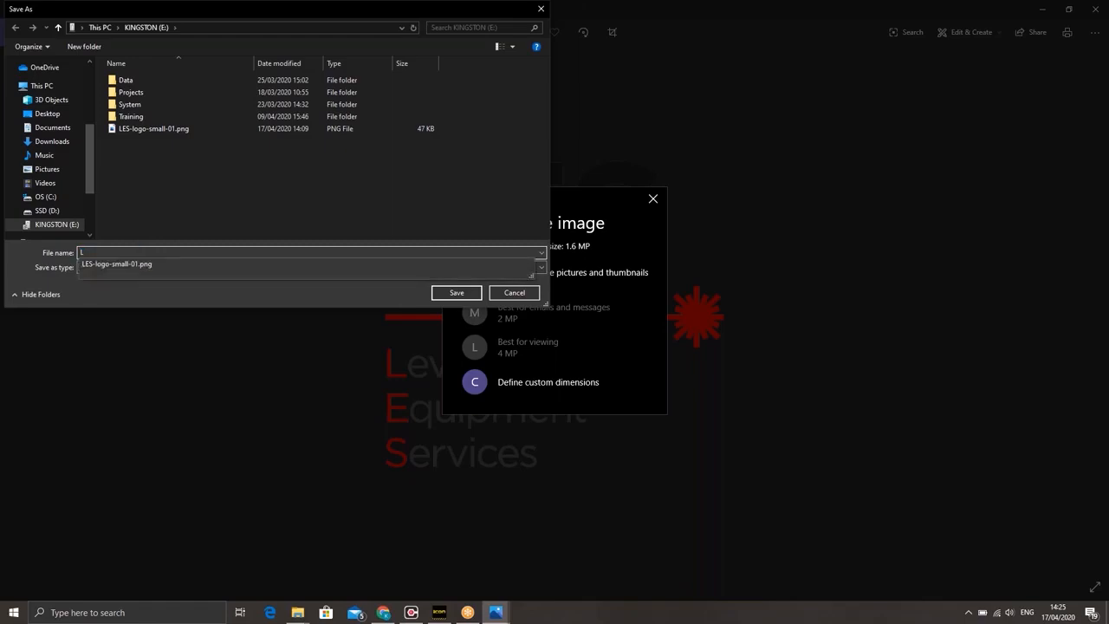
{"action": "type", "text": "_Resized"}
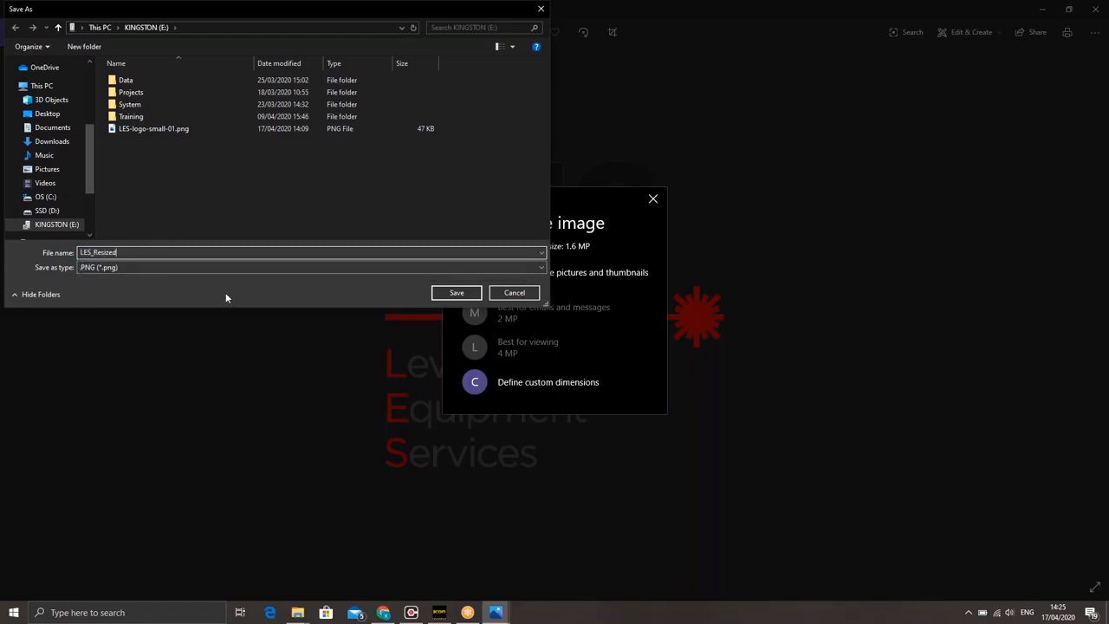
{"action": "left_click", "coordinate": [456, 292]}
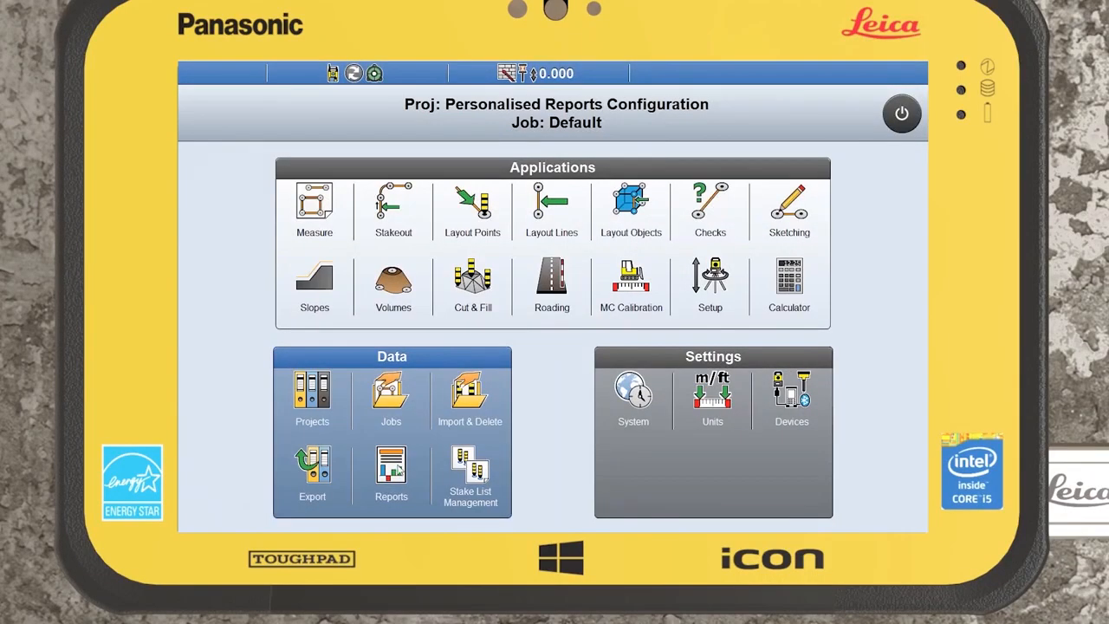
Step: Switch to iCON and open the LES company details from the report settings
{"action": "left_click", "coordinate": [398, 468]}
{"action": "left_click", "coordinate": [432, 378]}
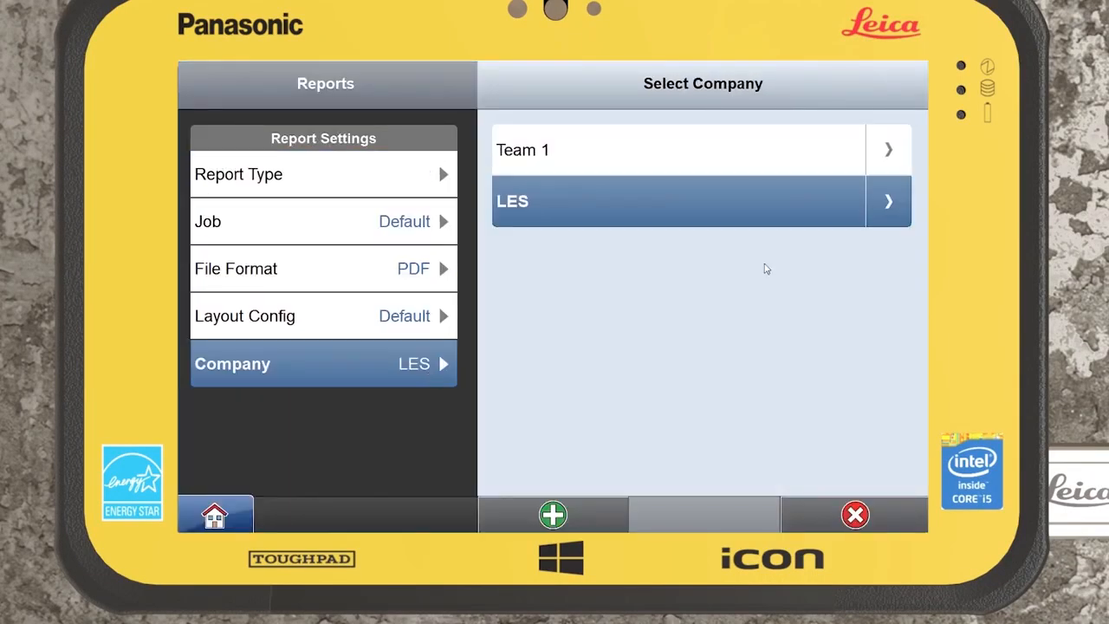
{"action": "left_click", "coordinate": [893, 205]}
{"action": "left_click_drag", "start_coordinate": [651, 470], "coordinate": [661, 321]}
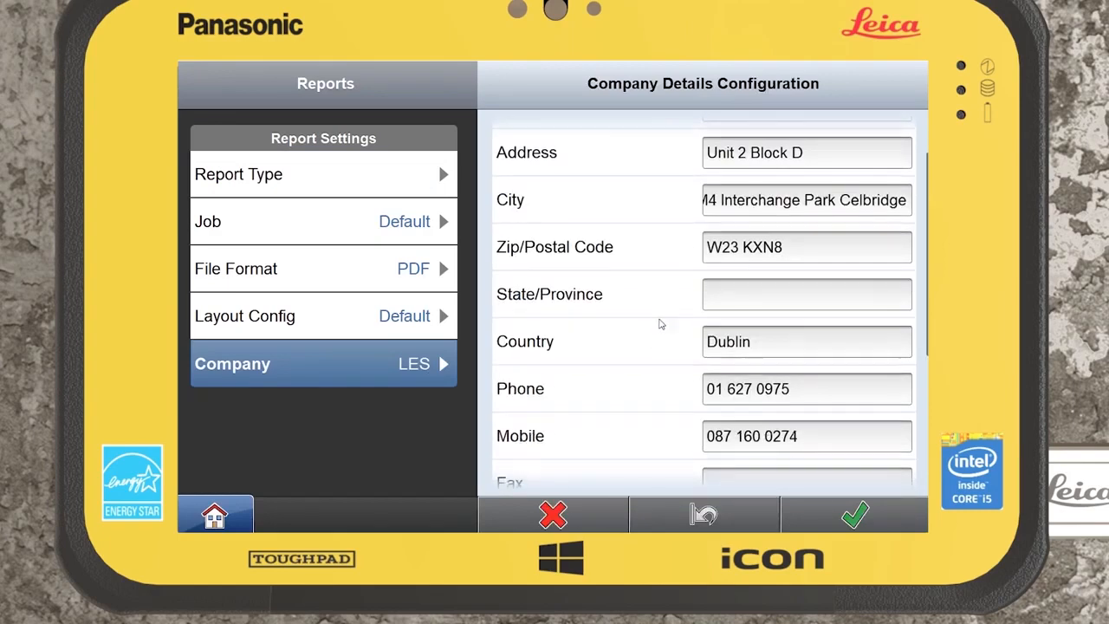
Step: Set LES_Resized.png from the KINGSTON storage as the company logo and save the LES company details
{"action": "left_click", "coordinate": [861, 417]}
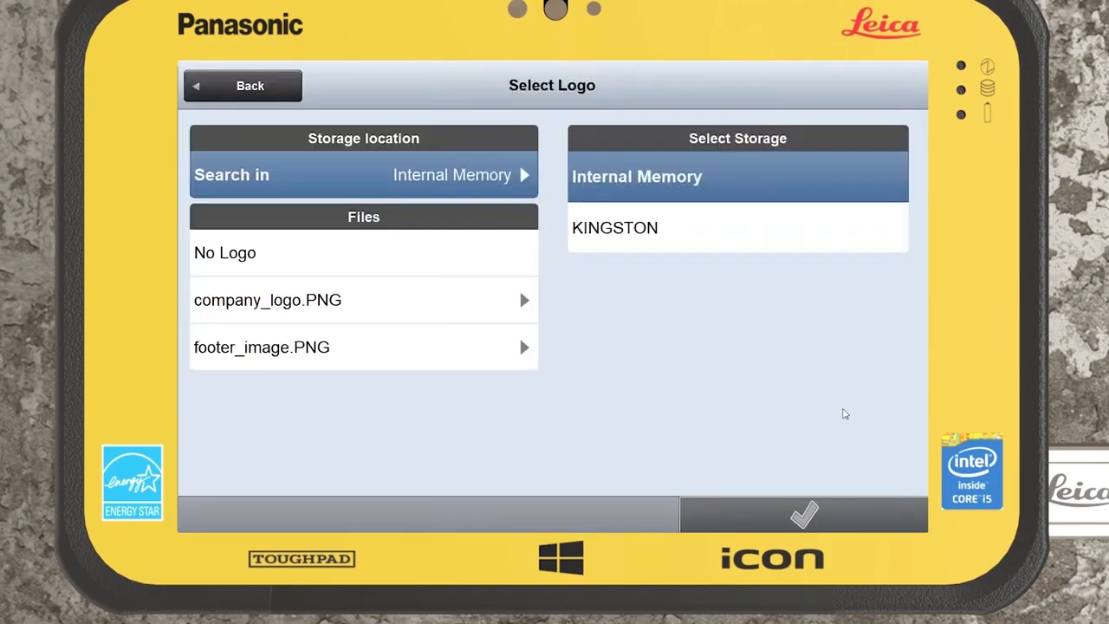
{"action": "left_click", "coordinate": [638, 232]}
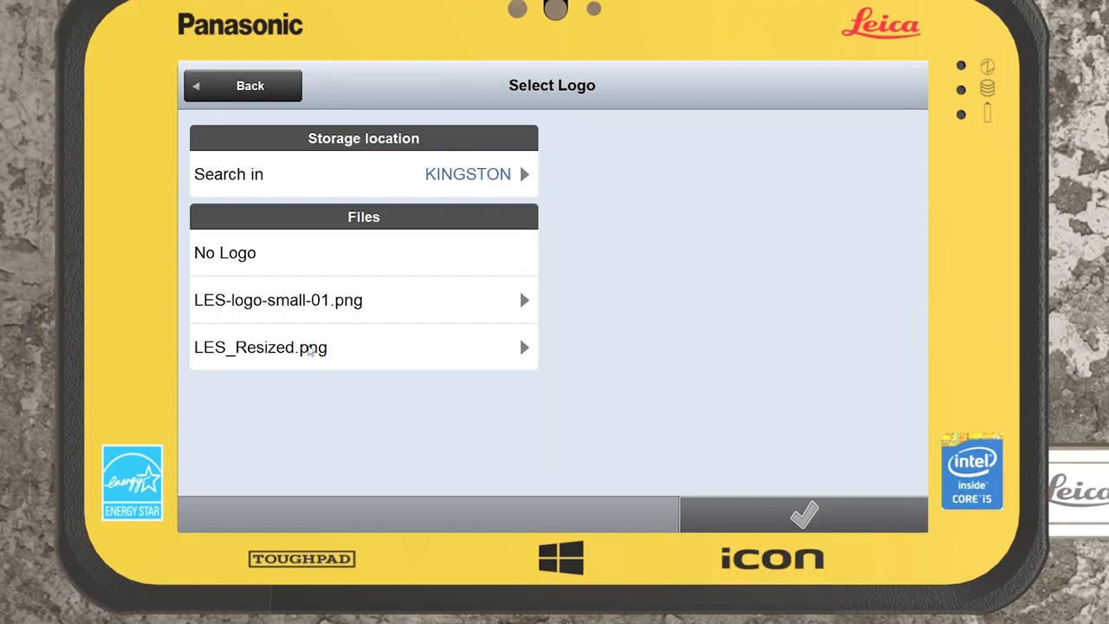
{"action": "left_click", "coordinate": [309, 350]}
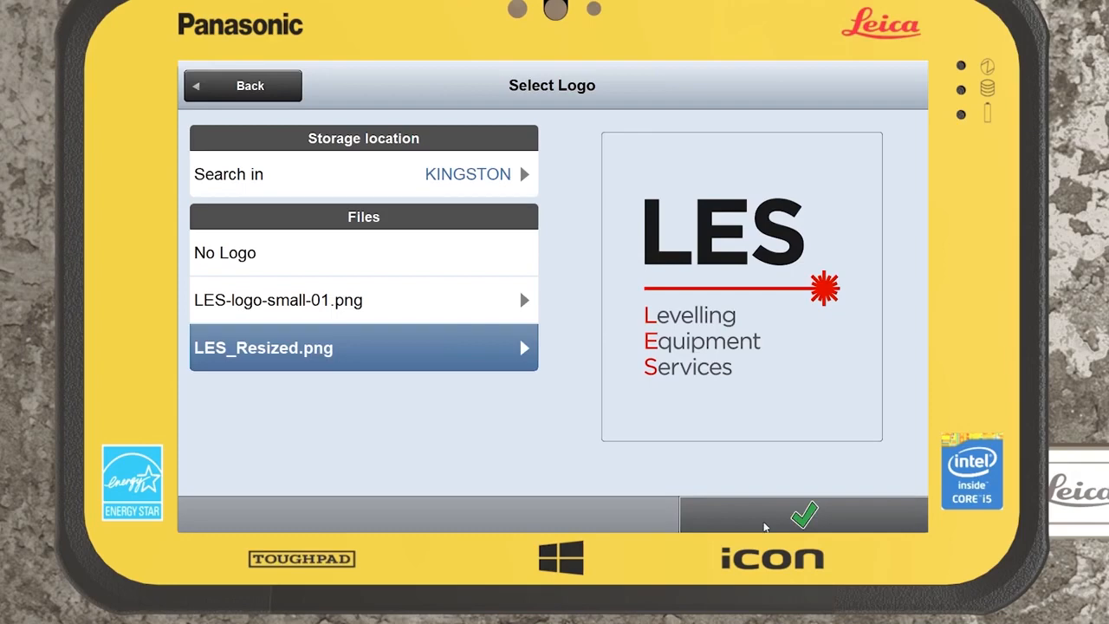
{"action": "left_click", "coordinate": [767, 525]}
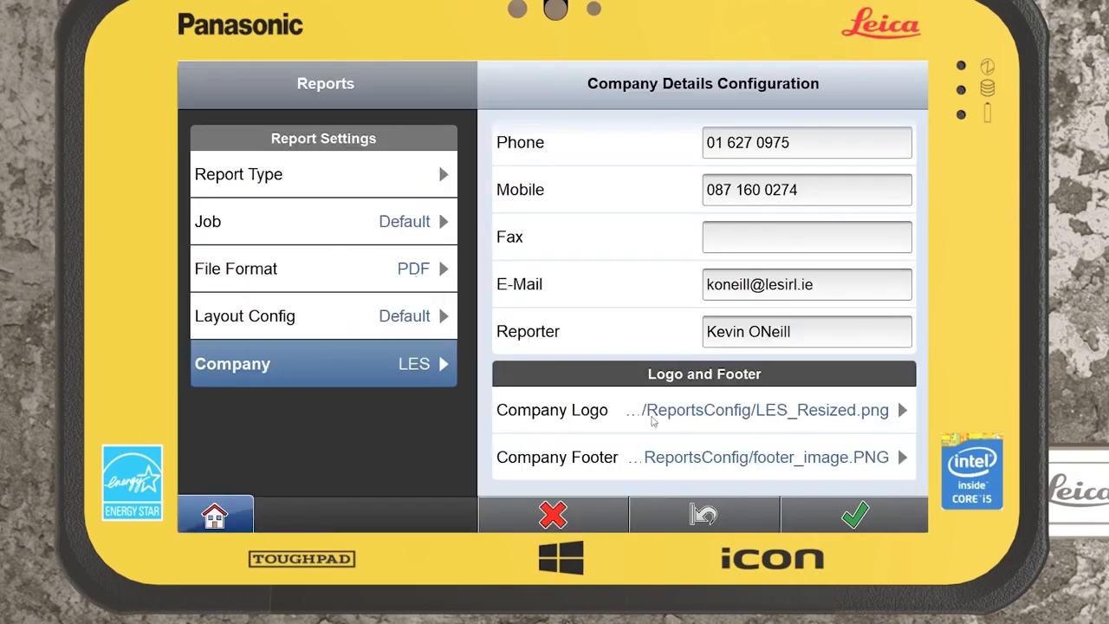
{"action": "left_click", "coordinate": [818, 518]}
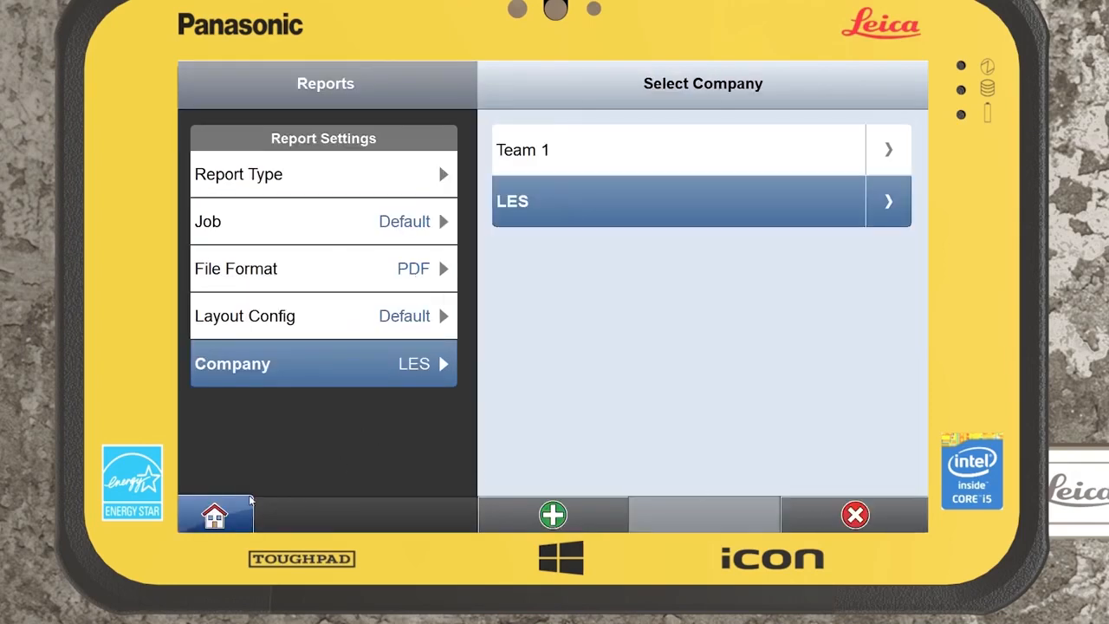
Step: Store measured points in the Default job with the Measure application
{"action": "left_click", "coordinate": [224, 509]}
{"action": "left_click", "coordinate": [315, 205]}
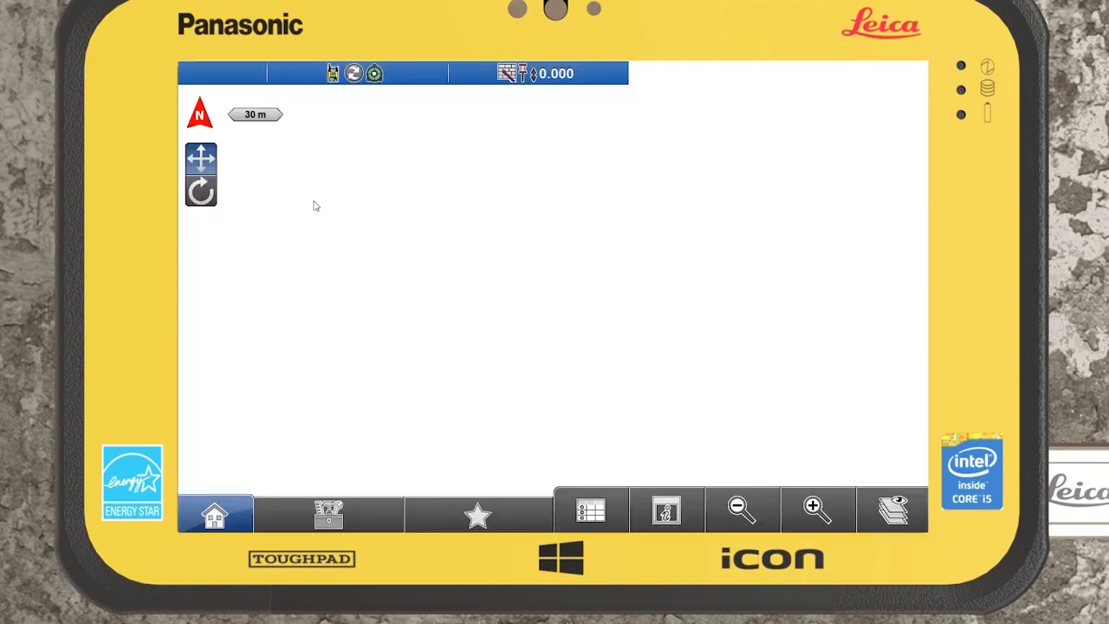
{"action": "left_click", "coordinate": [693, 444]}
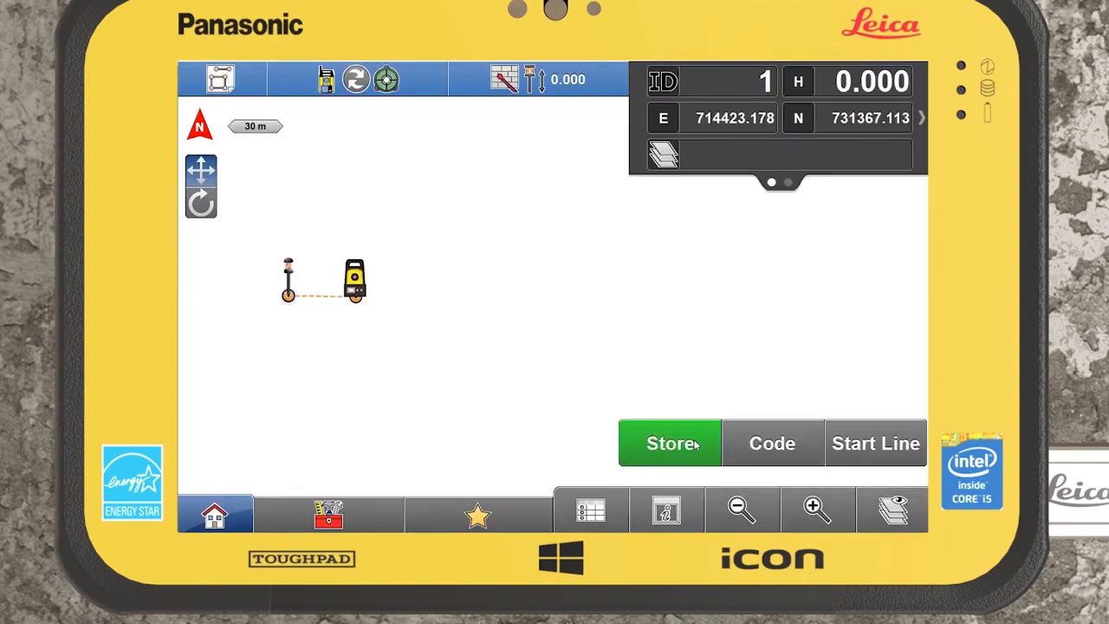
{"action": "left_click", "coordinate": [693, 443]}
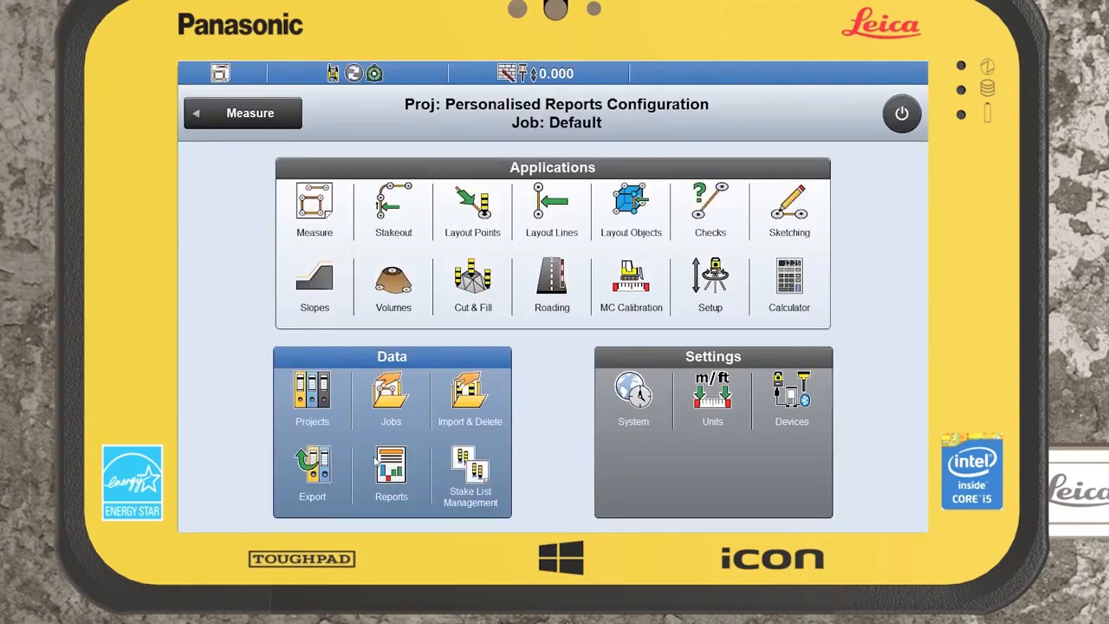
Step: Generate a report of the Data Collection type from the Default job
{"action": "left_click", "coordinate": [390, 473]}
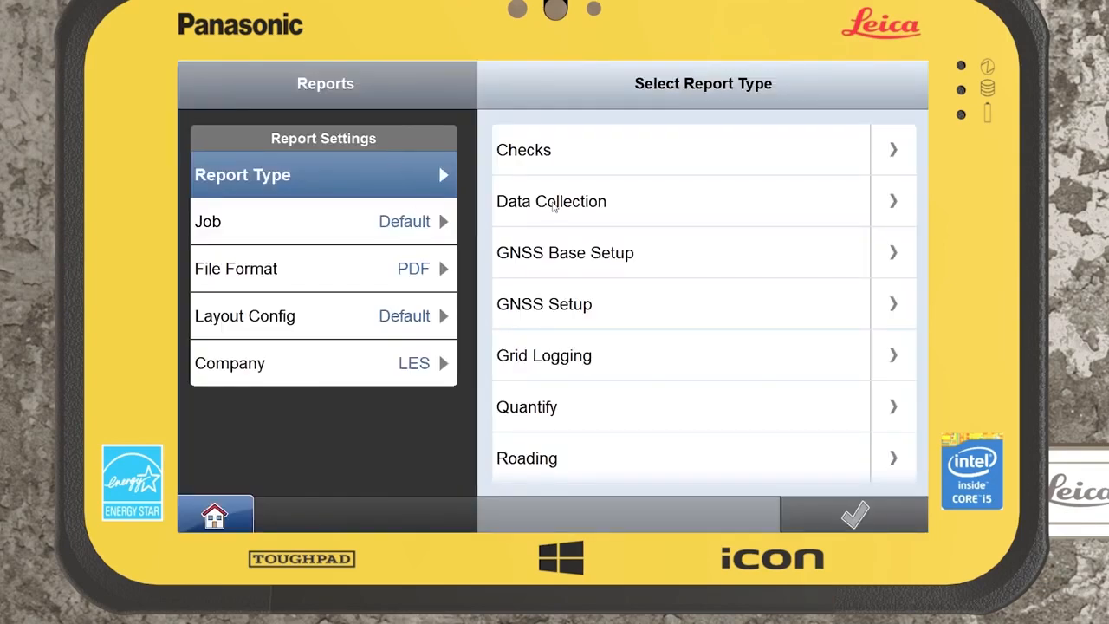
{"action": "left_click", "coordinate": [553, 203]}
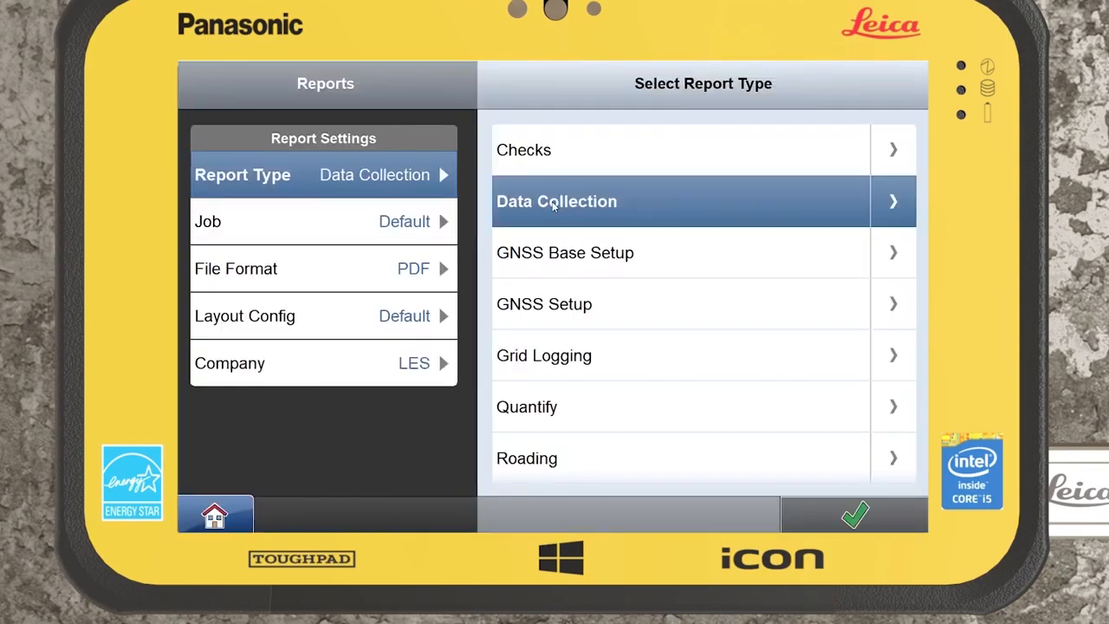
{"action": "left_click", "coordinate": [853, 520]}
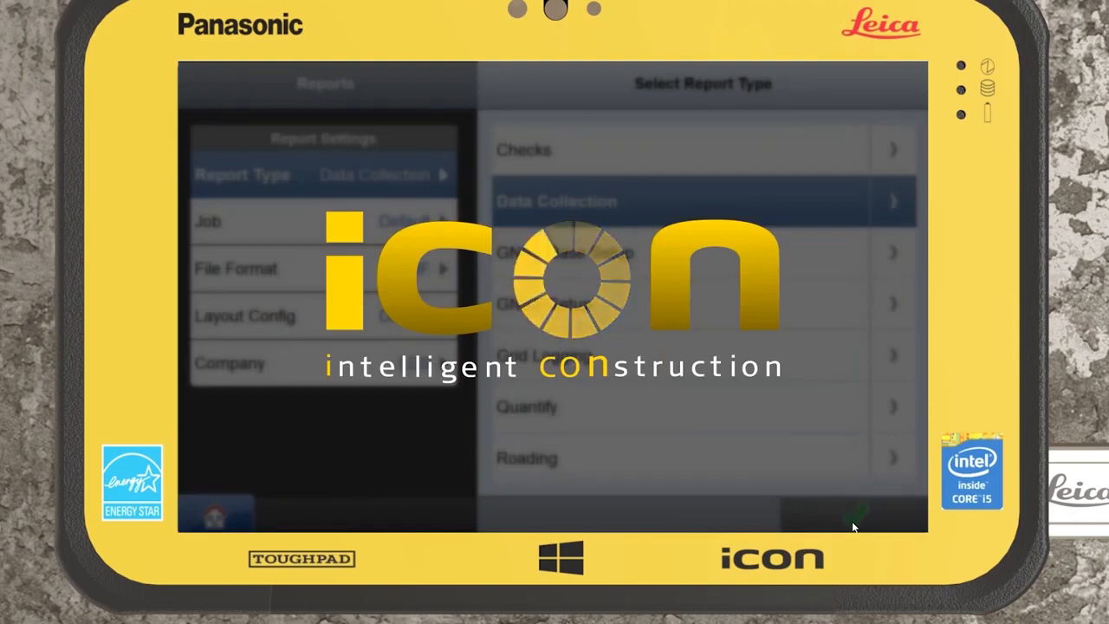